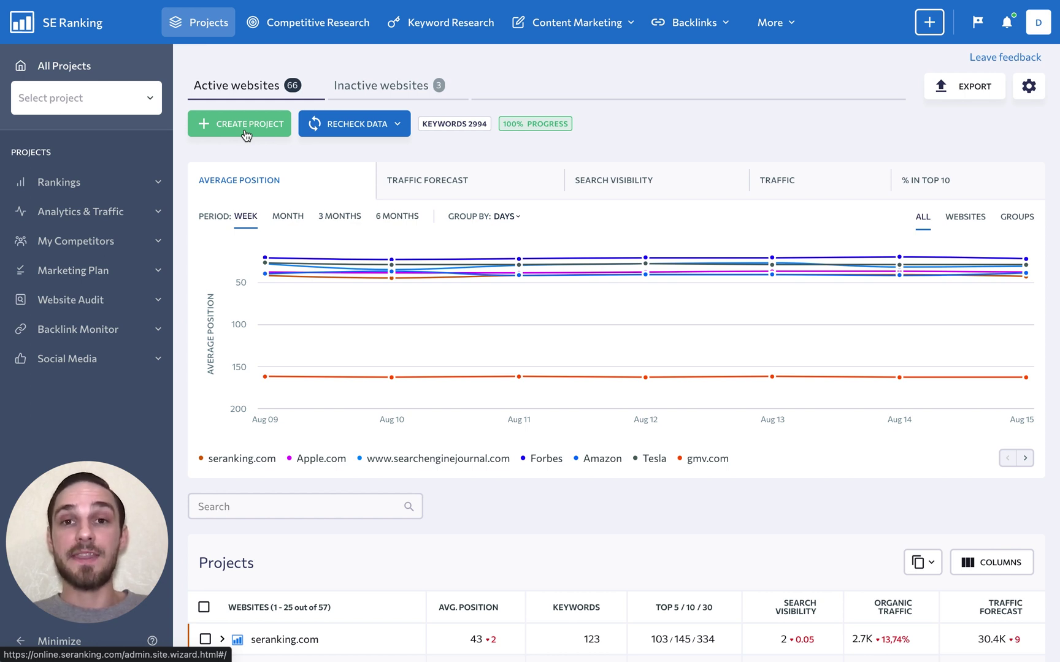
Open the Apple.com project's Detailed rankings report (Google USA, 535 keywords).
click(123, 105)
mouse_move(98, 231)
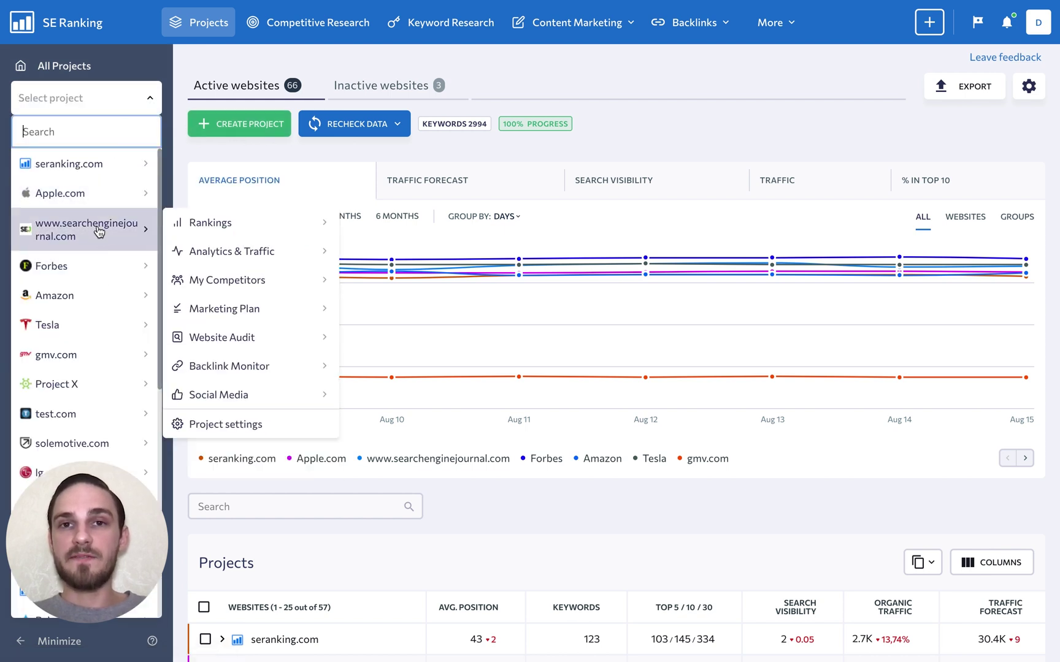
mouse_move(89, 195)
mouse_move(209, 200)
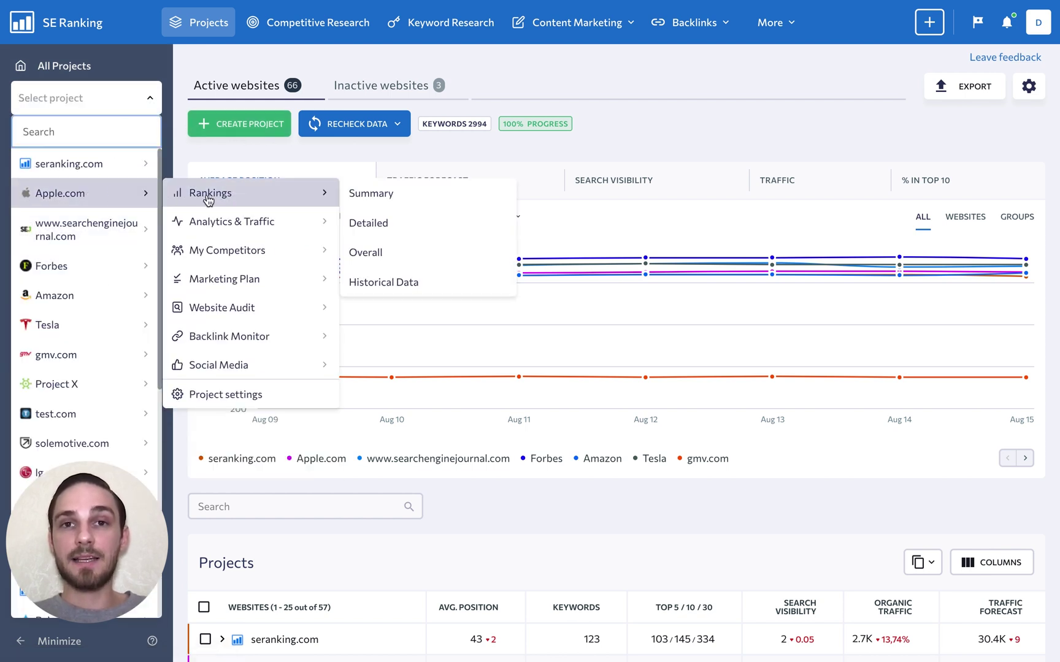
click(254, 200)
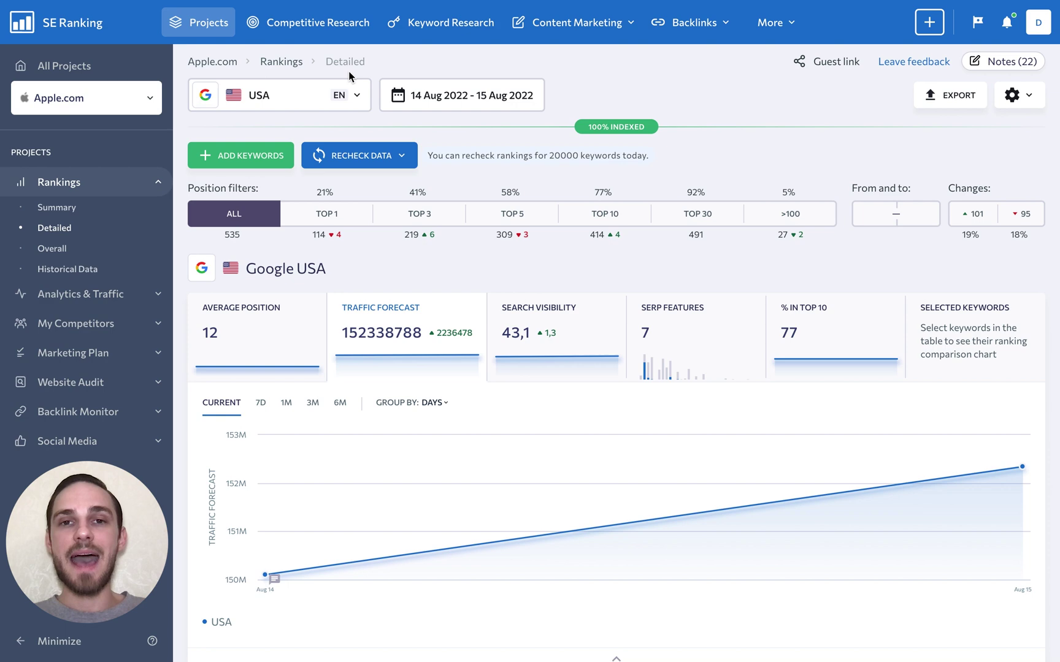
scroll(348, 71, down, 10)
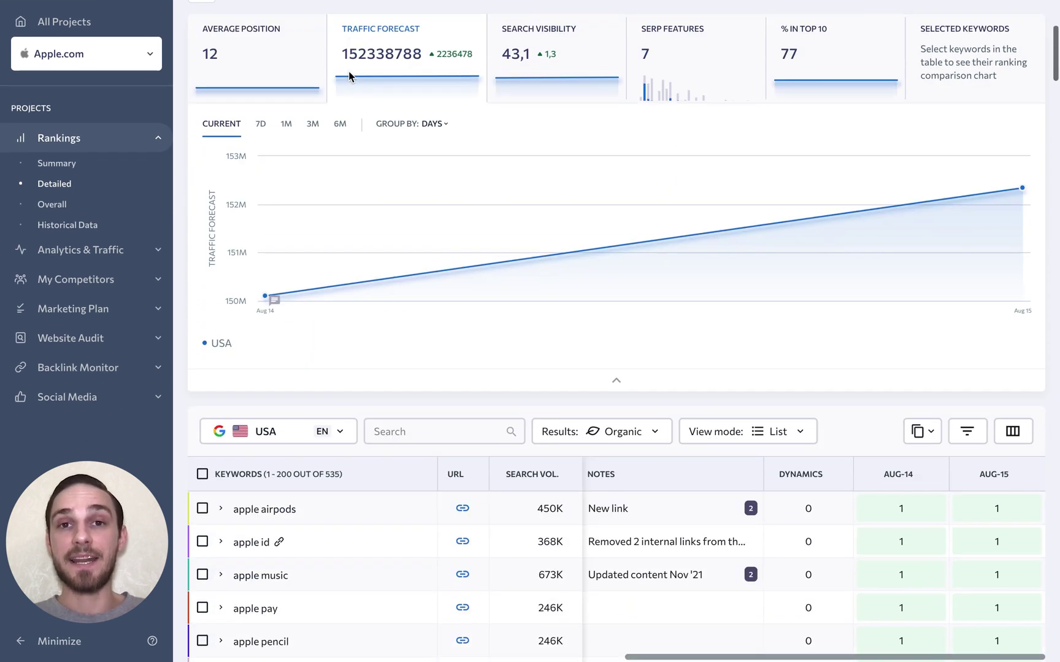
scroll(349, 75, up, 10)
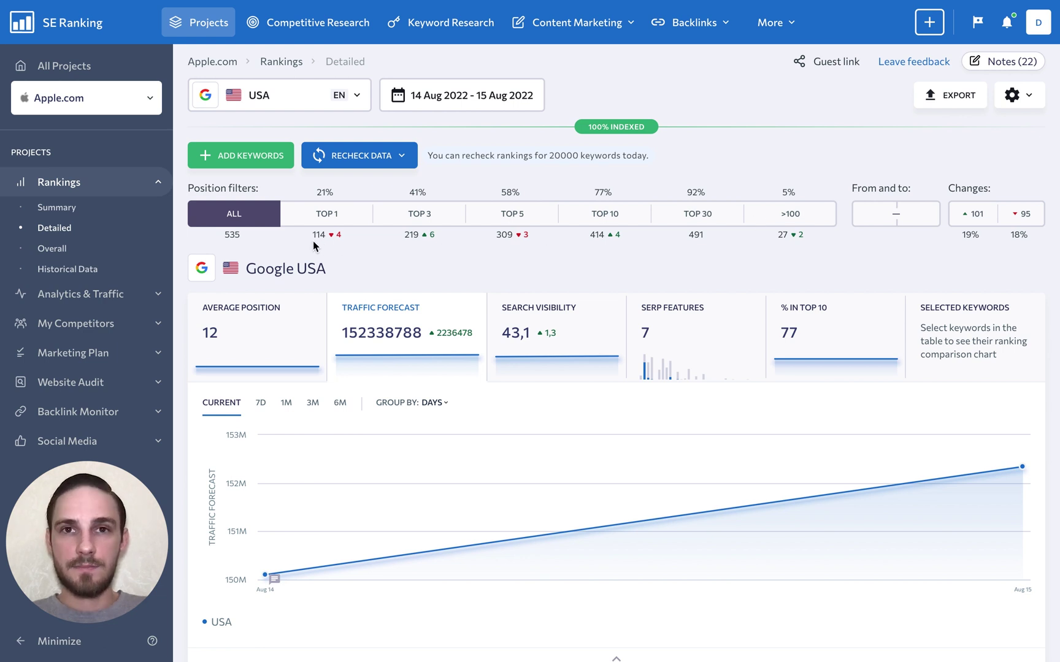
click(362, 110)
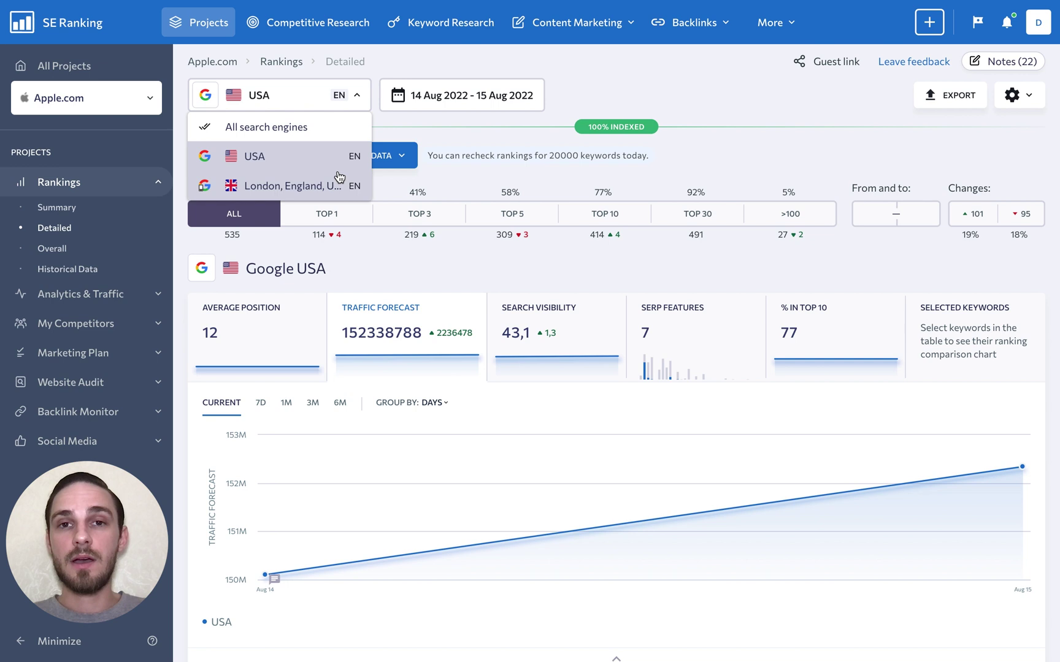
click(326, 130)
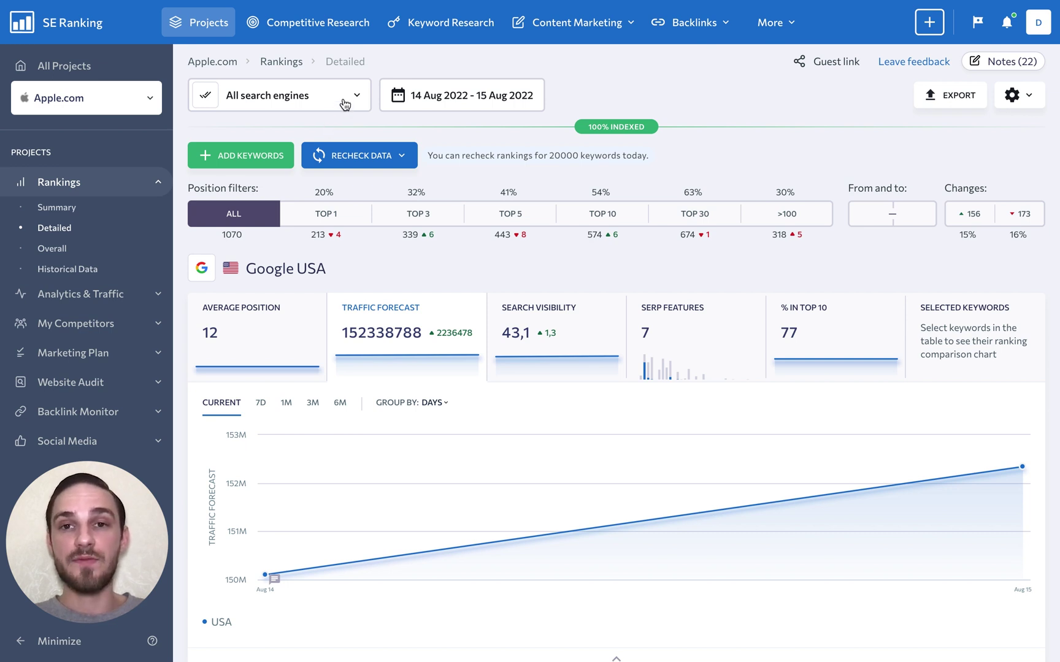
click(344, 103)
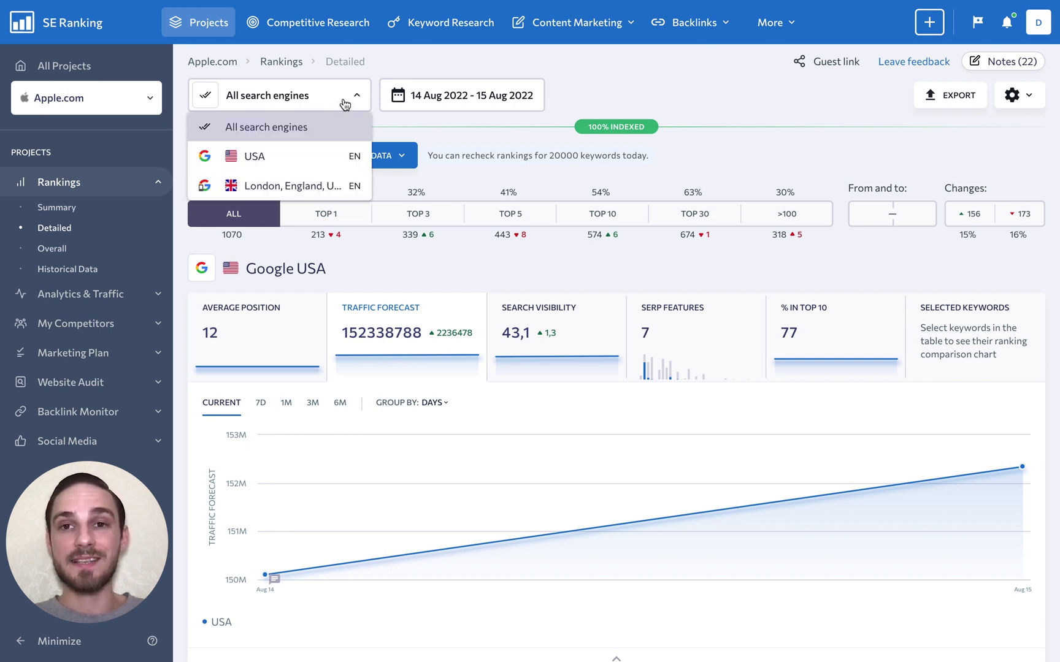
click(329, 164)
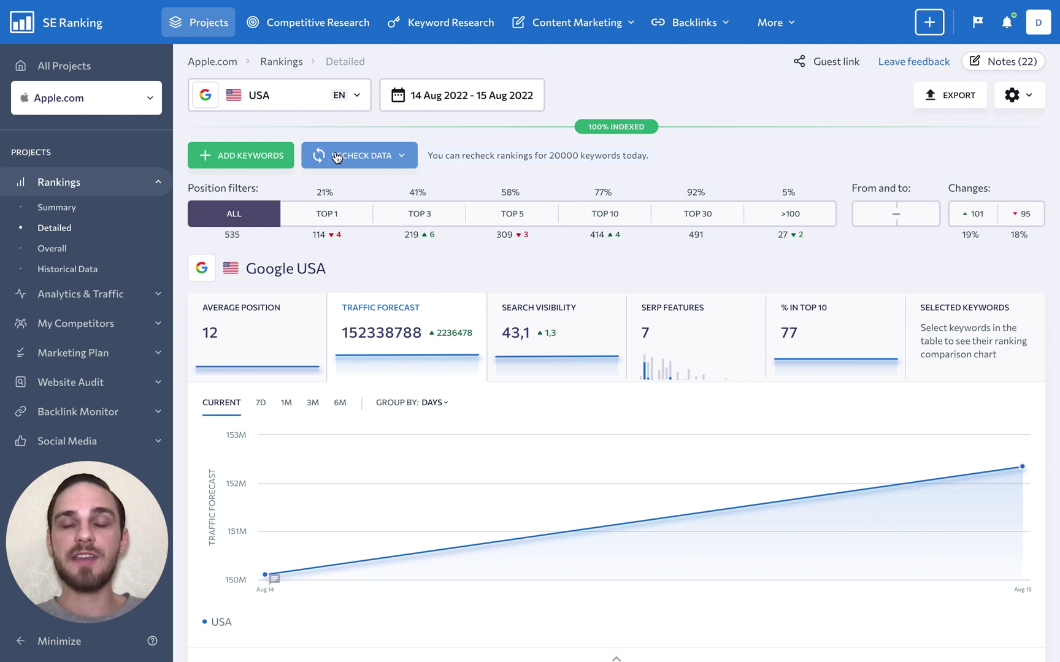
Set the rankings report date range to 8–15 Aug 2022.
click(460, 108)
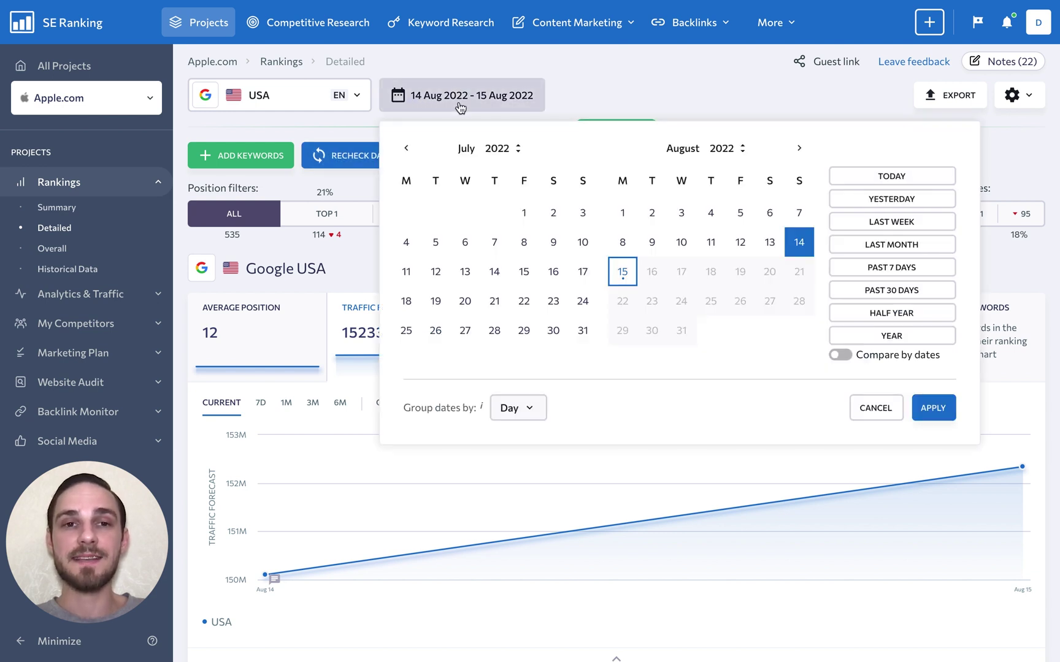
click(622, 245)
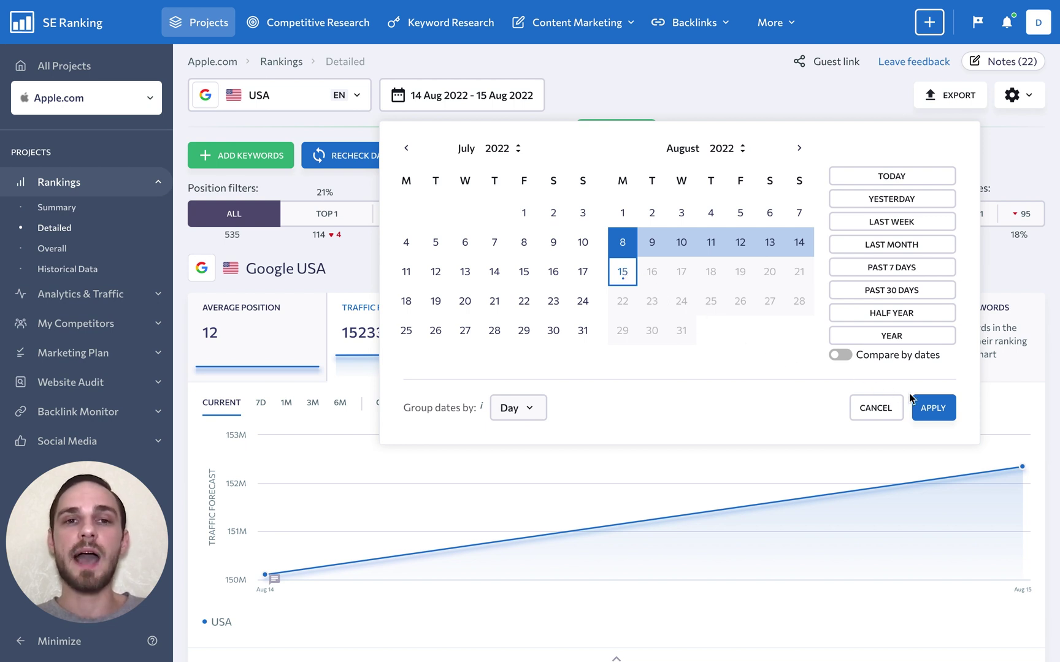
click(943, 408)
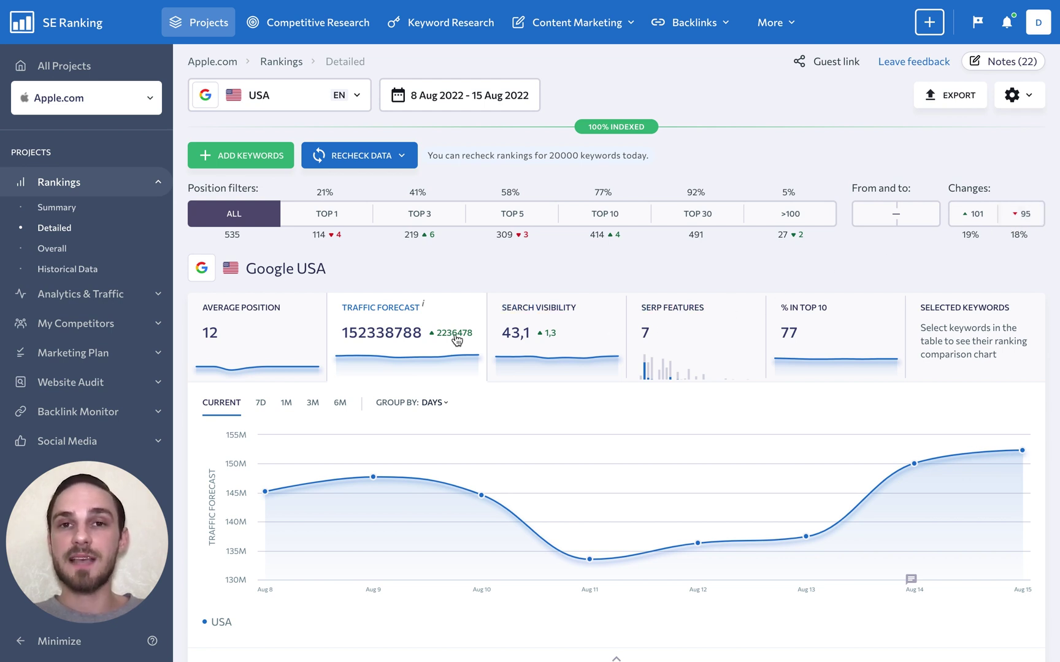
Chart average position, traffic forecast, search visibility and SERP features, ending on % in Top 10.
click(289, 344)
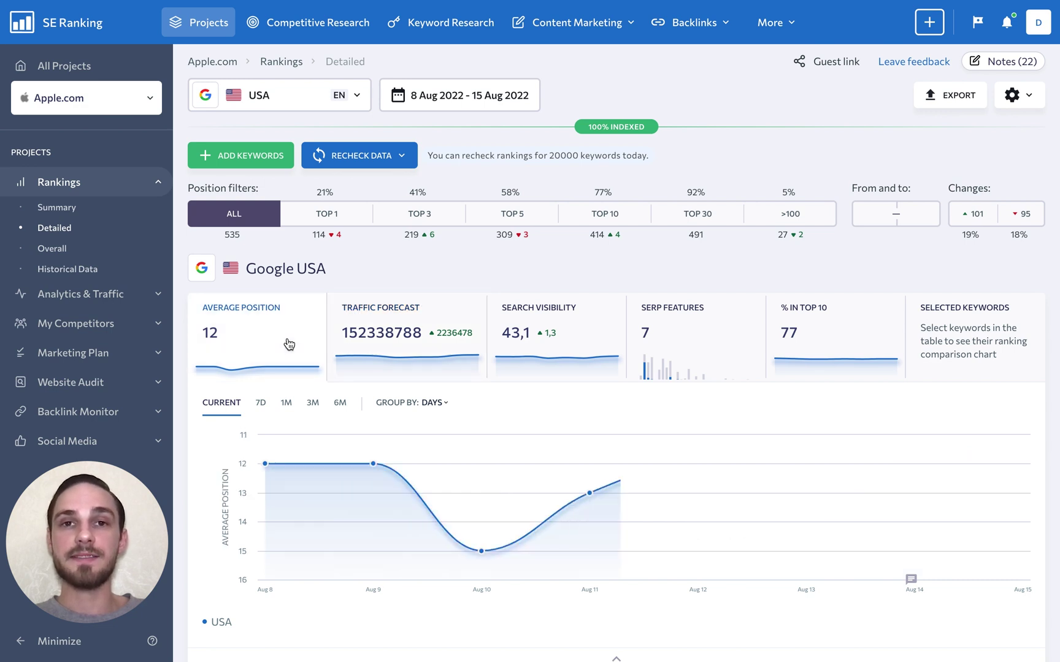
click(345, 341)
click(496, 333)
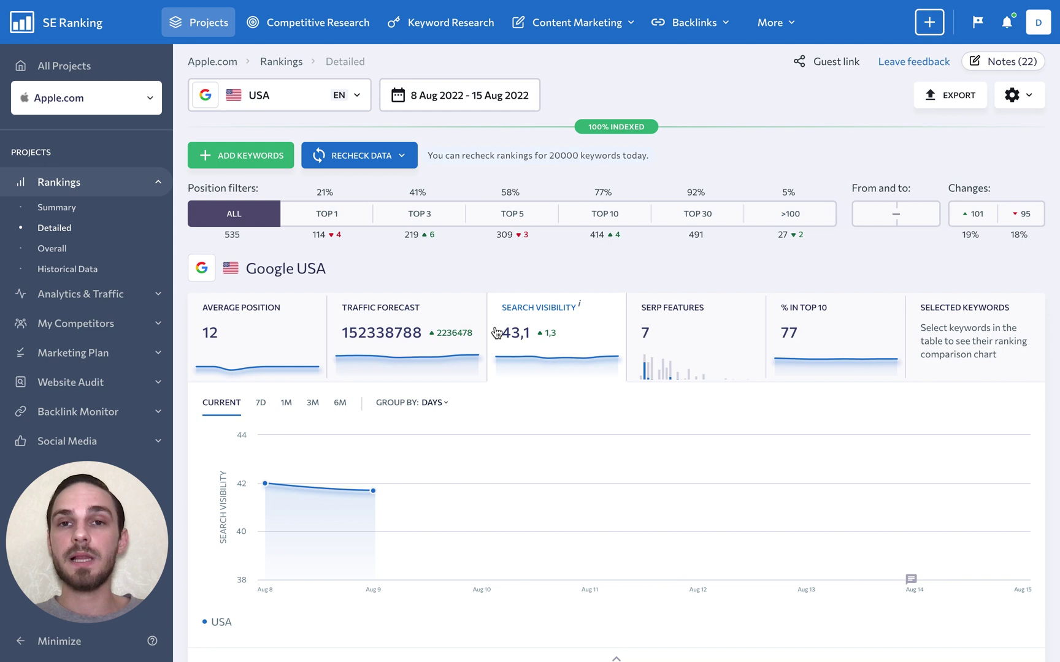
click(654, 337)
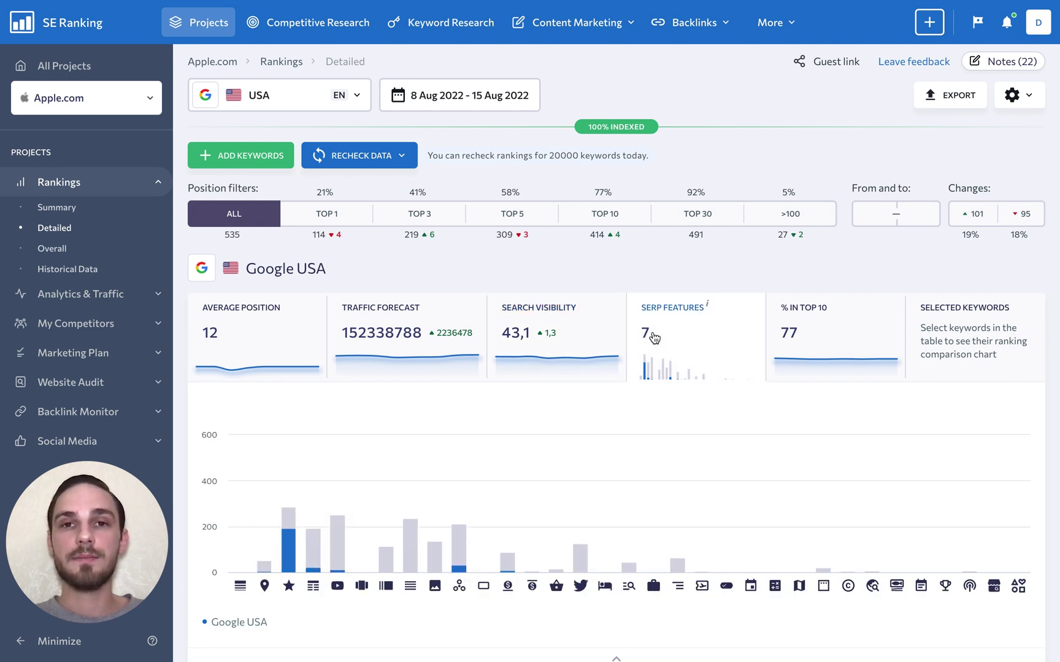
click(803, 347)
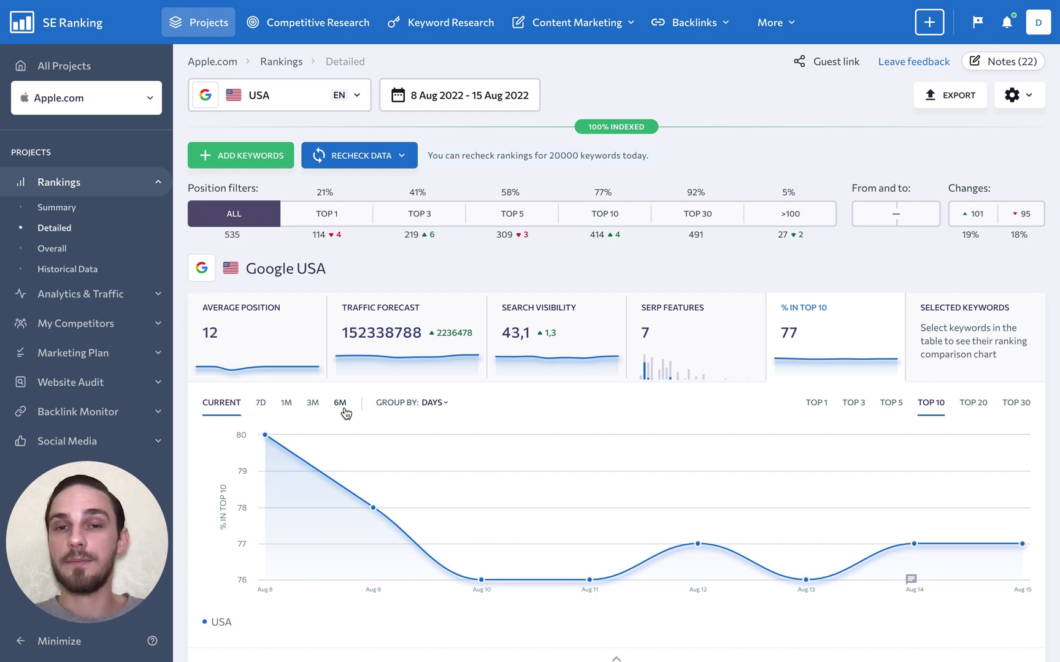
click(432, 404)
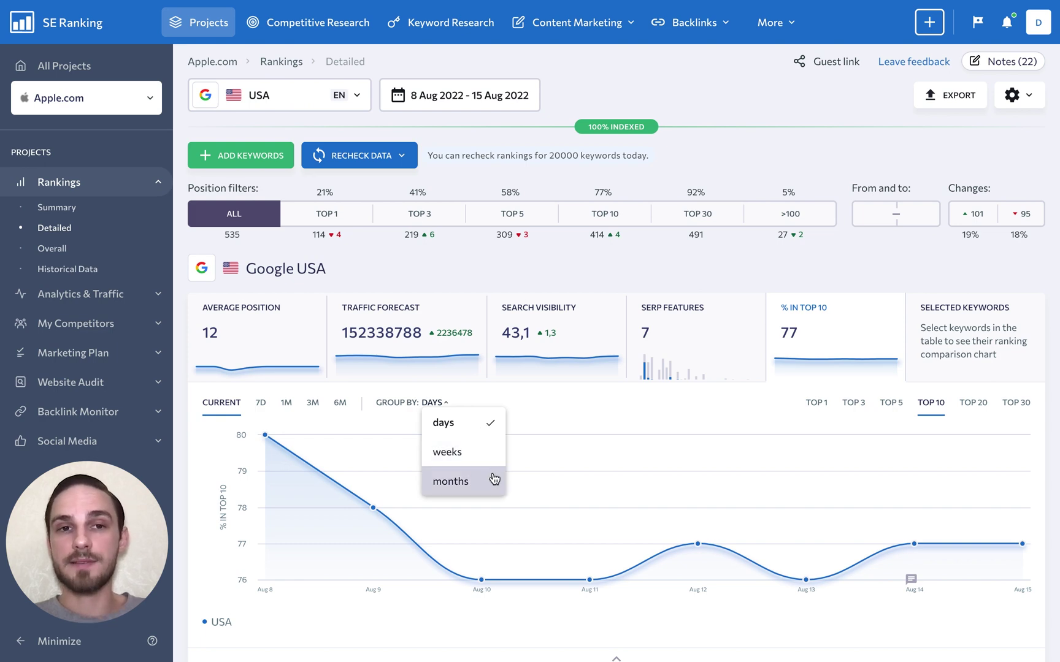
Compare the apple watch and walmart keywords' positions in the chart, then collapse the chart panel.
scroll(533, 417, down, 10)
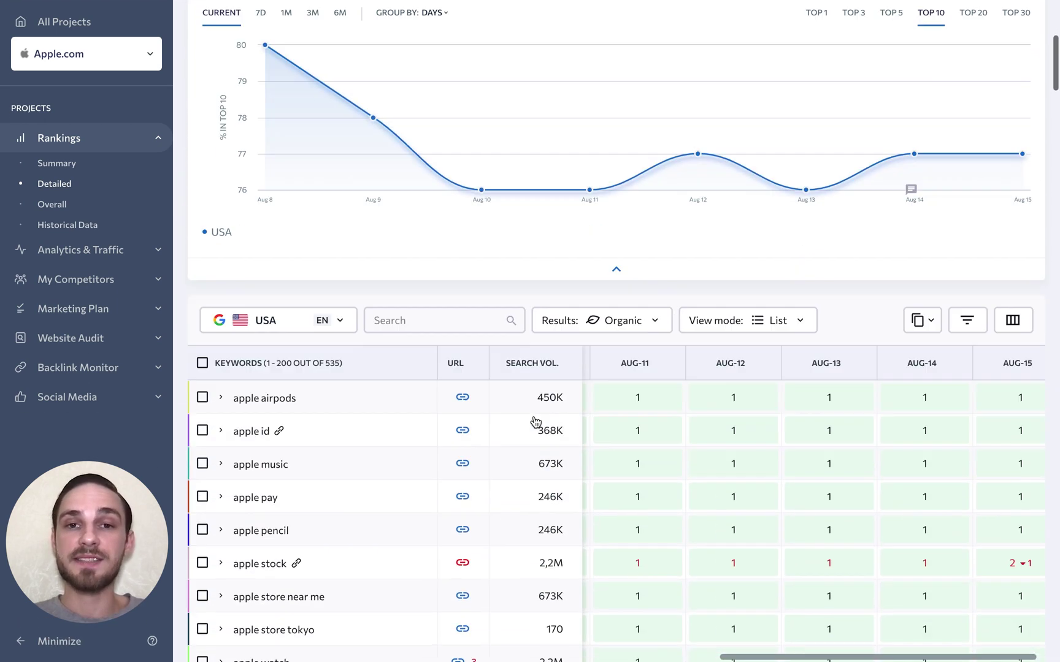
click(202, 433)
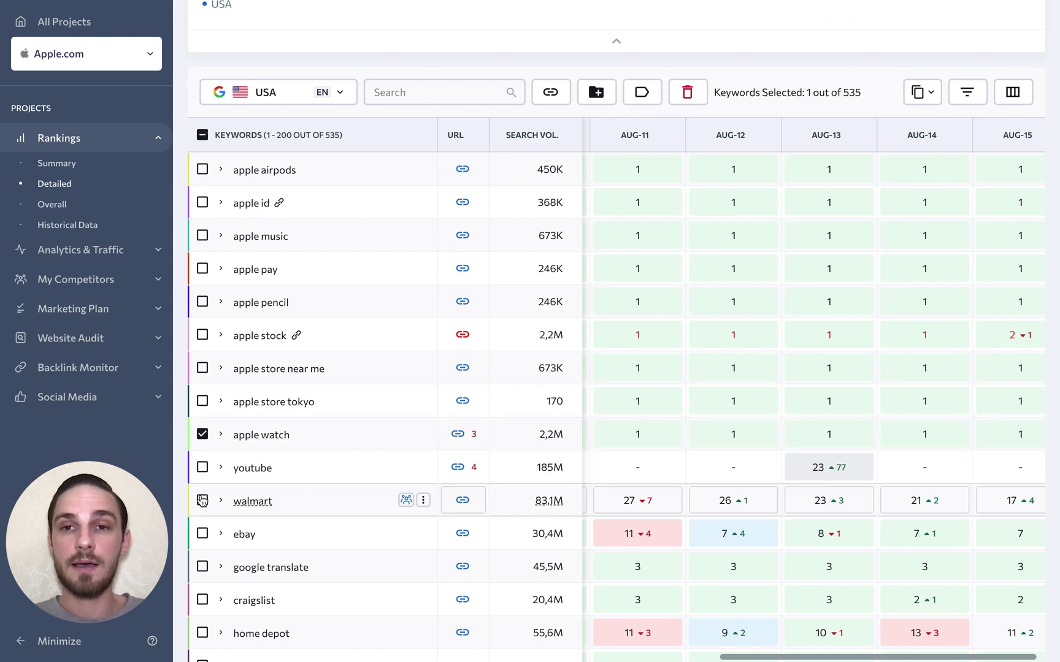
click(202, 500)
scroll(317, 426, up, 7)
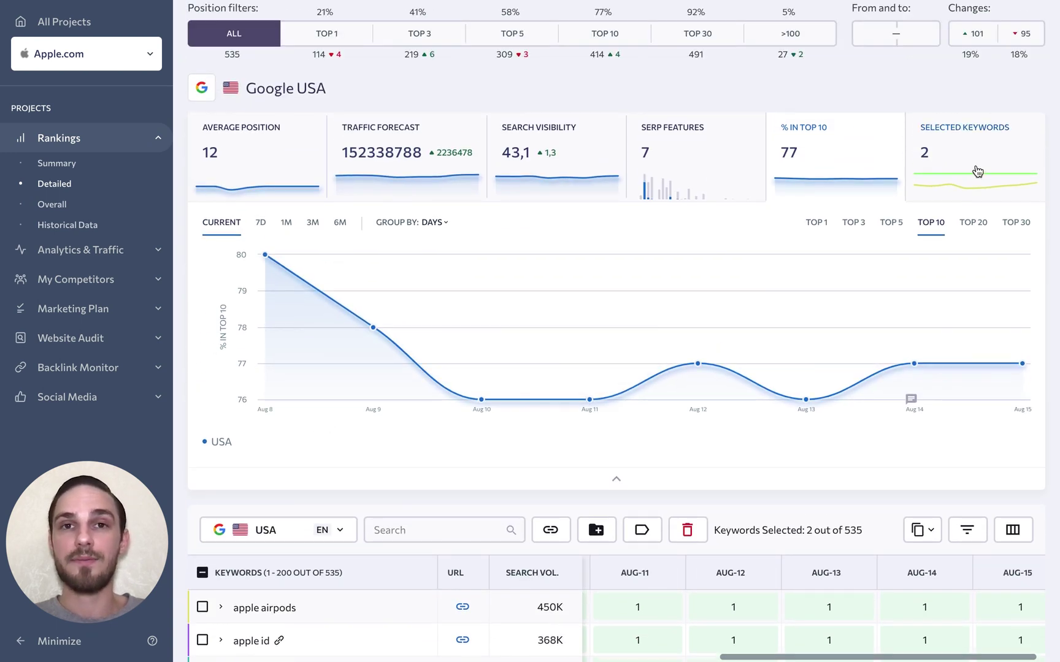
click(977, 171)
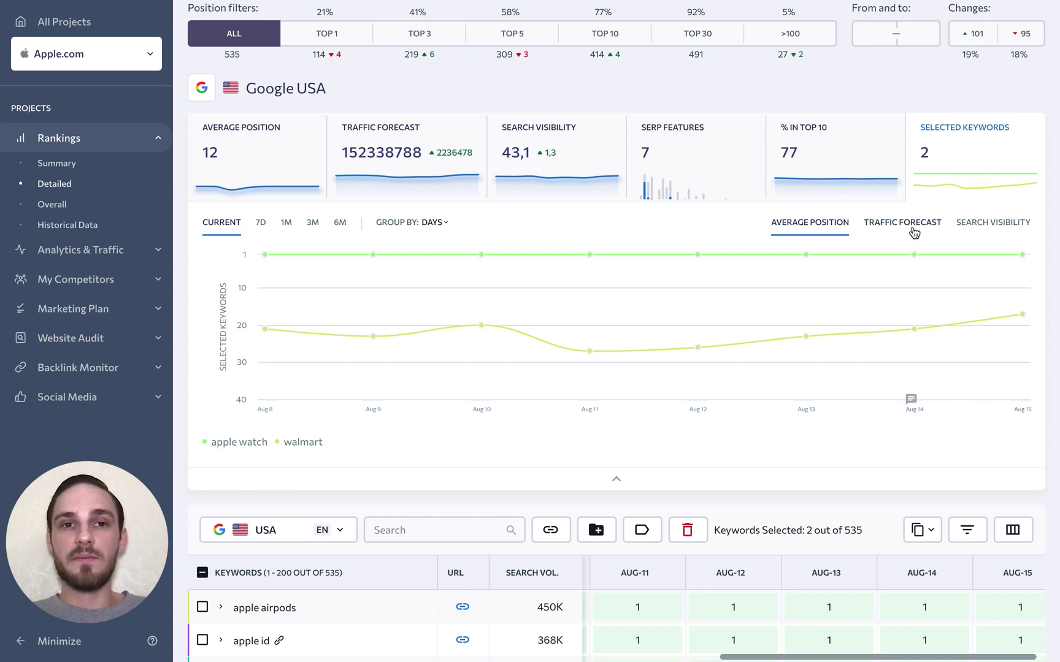
click(618, 482)
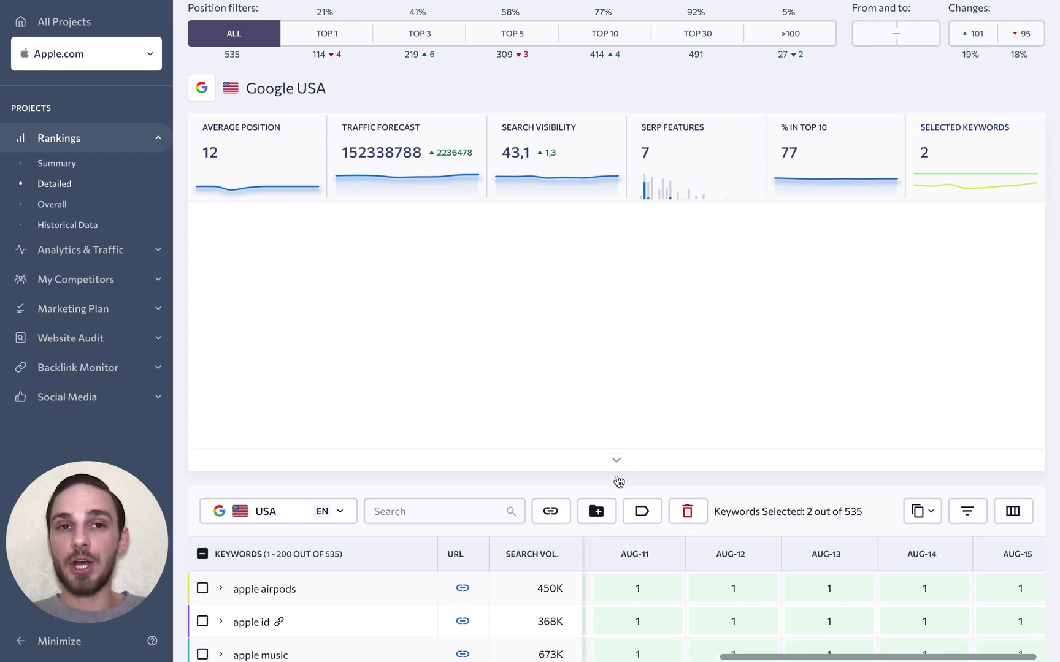
scroll(619, 481, up, 3)
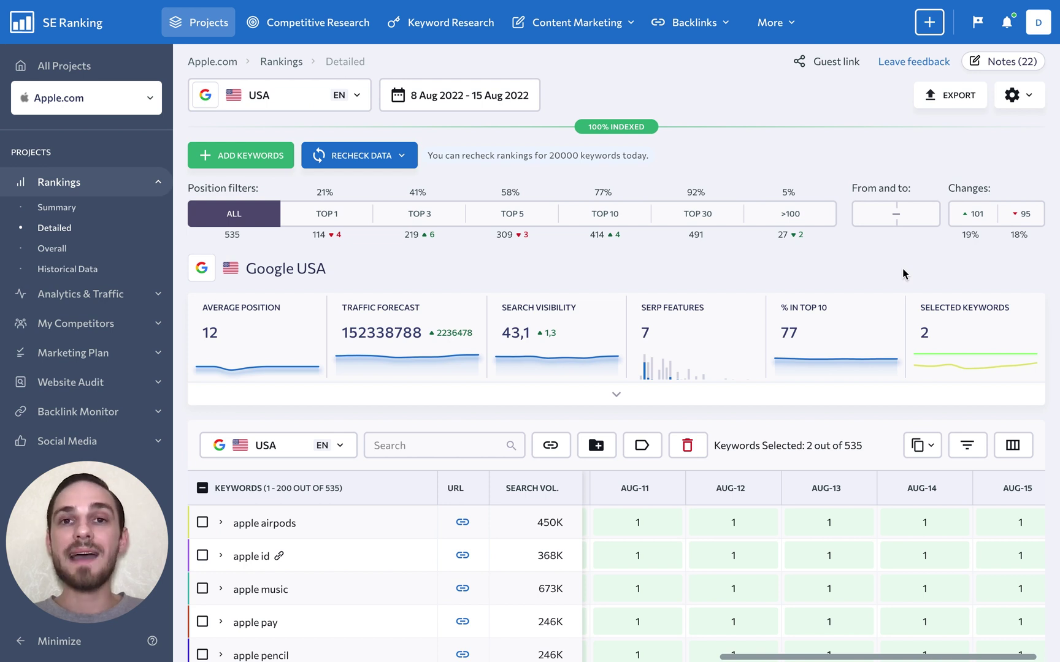
Re-expand the chart on Traffic Forecast, read the Aug 14 note, and browse all notes by category.
click(617, 396)
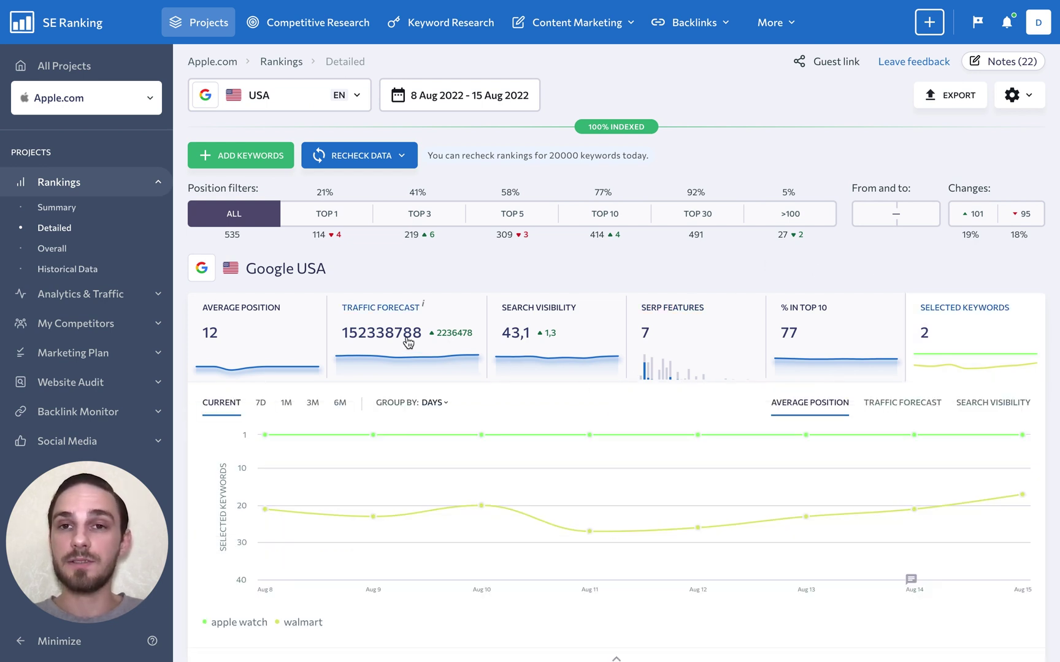
click(408, 342)
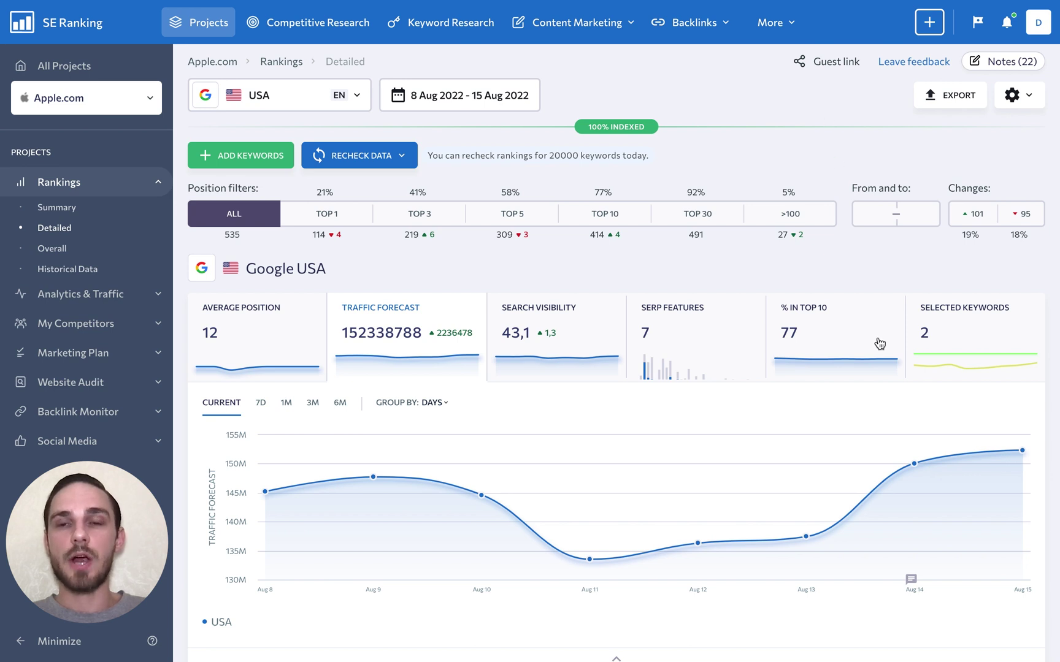
mouse_move(897, 540)
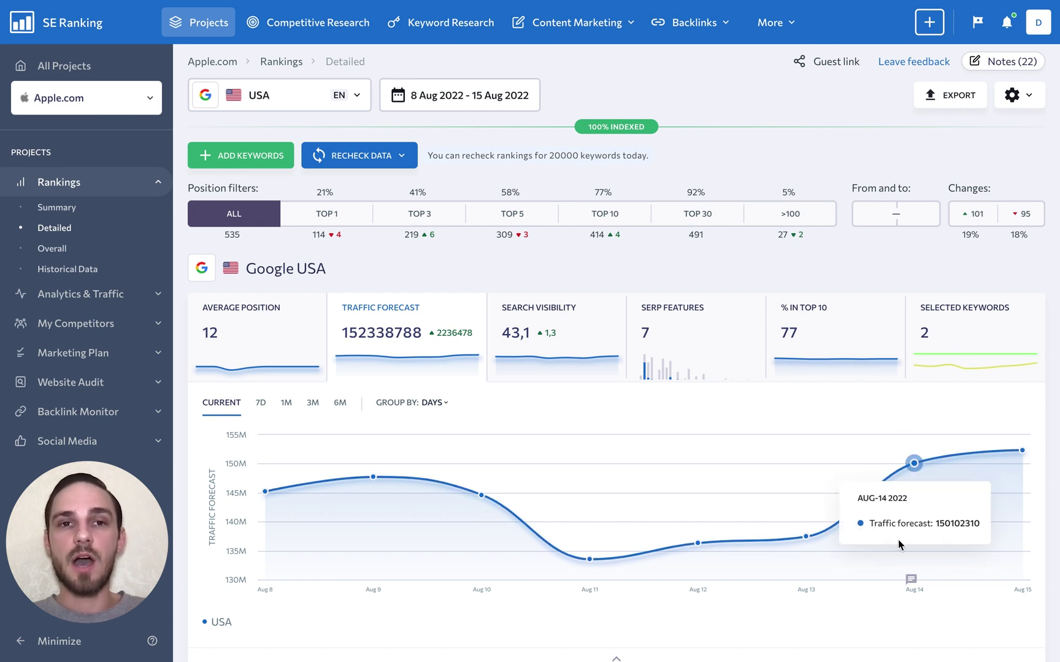
click(911, 579)
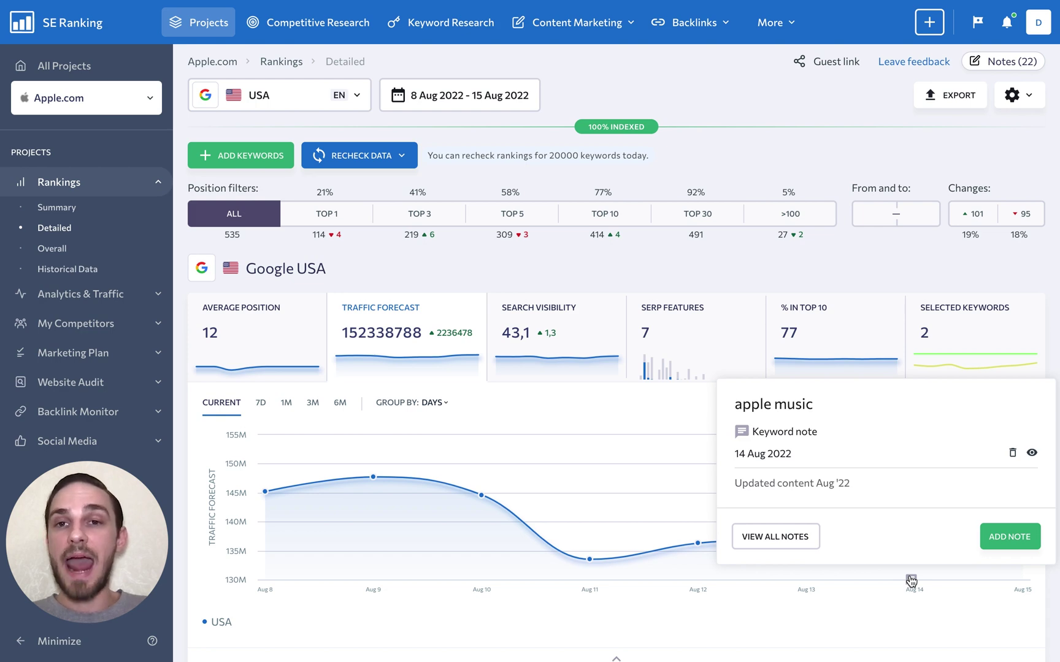
click(1012, 64)
click(630, 139)
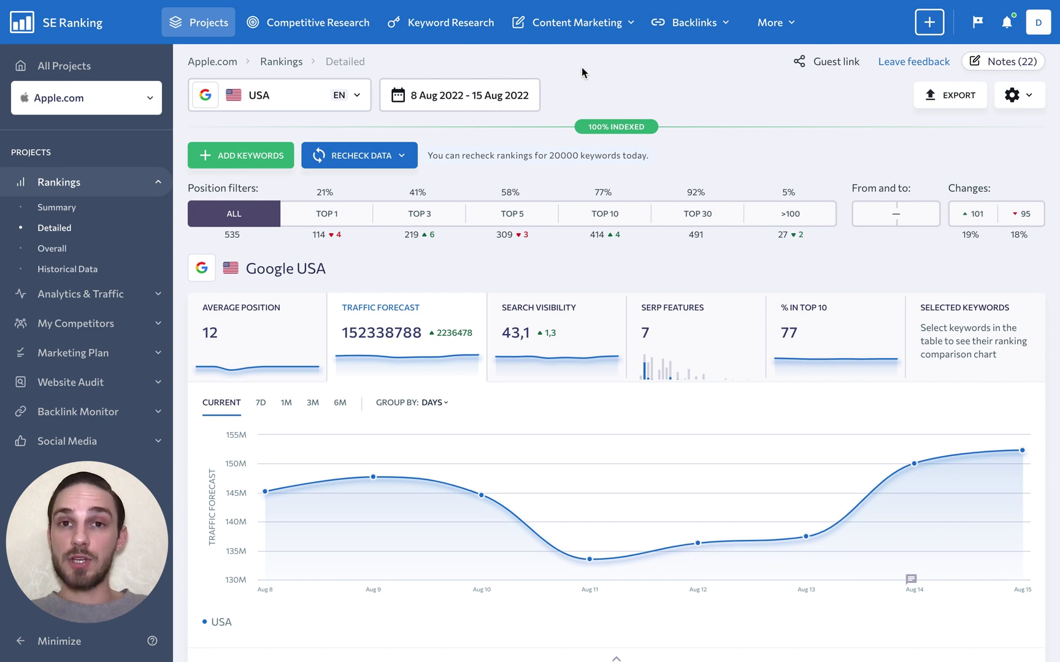
In the guest link settings, grant access to Analytics & Traffic and My Competitors.
click(834, 62)
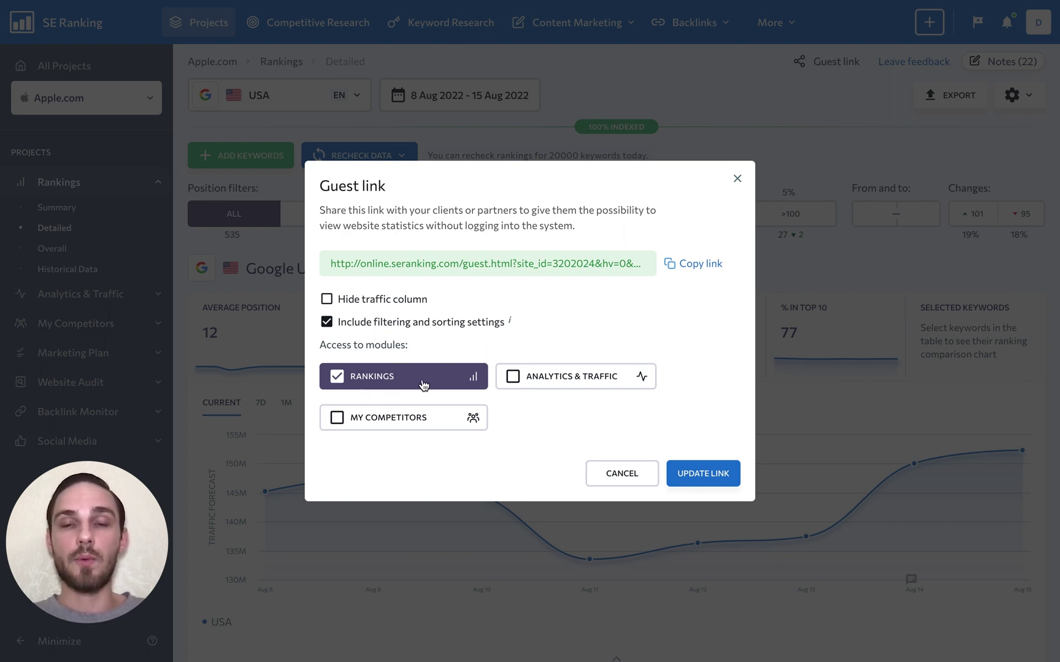
click(512, 381)
click(337, 419)
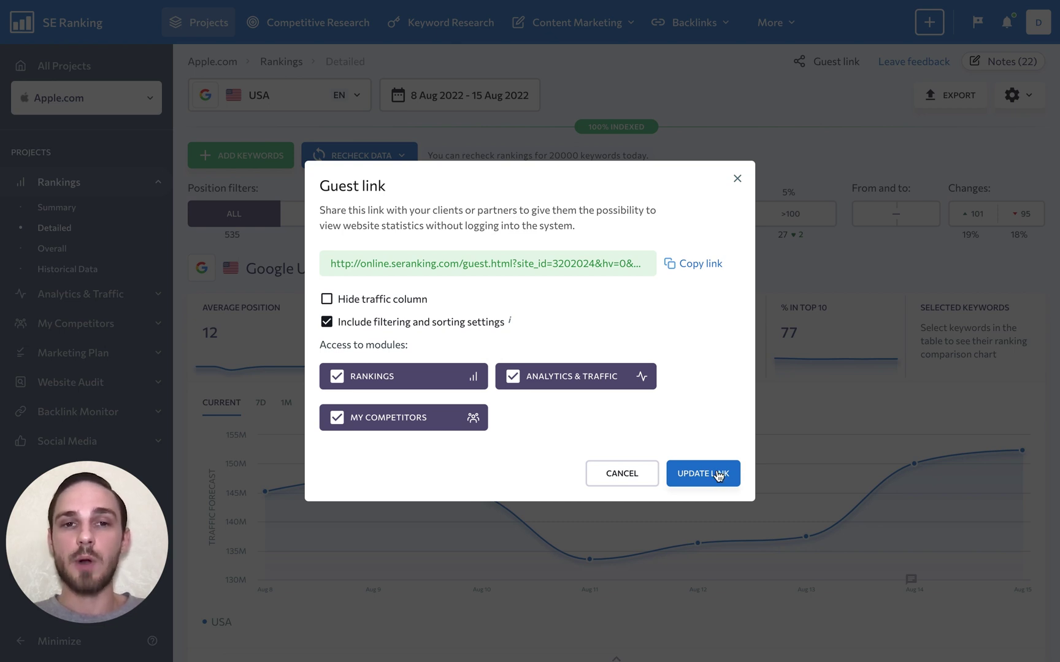
Close the guest link dialog to return to the Apple.com detailed rankings.
click(738, 181)
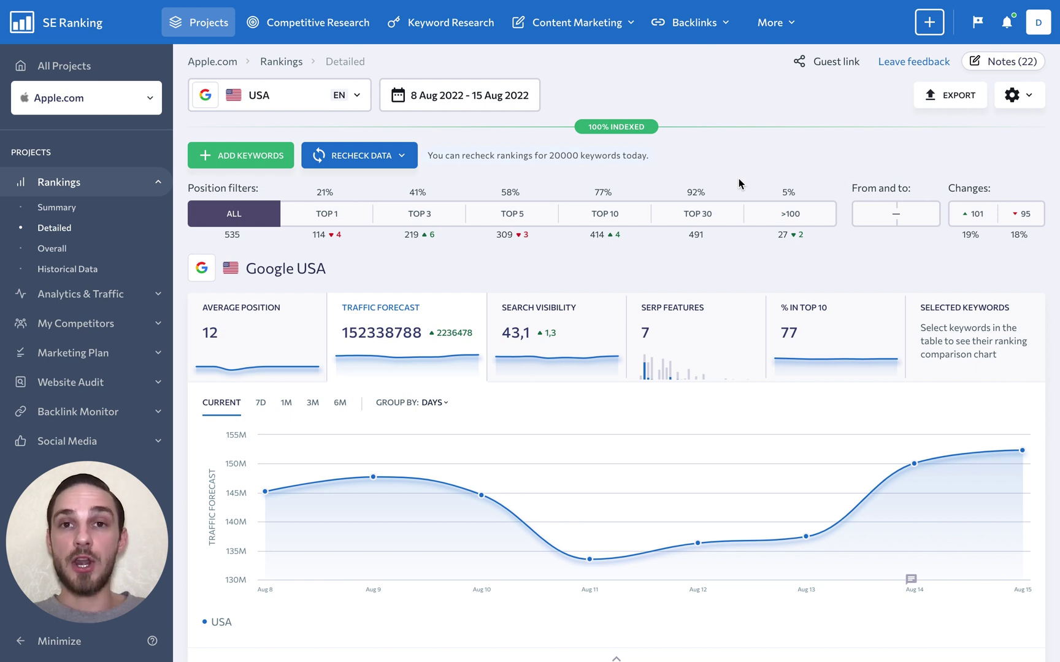
click(927, 99)
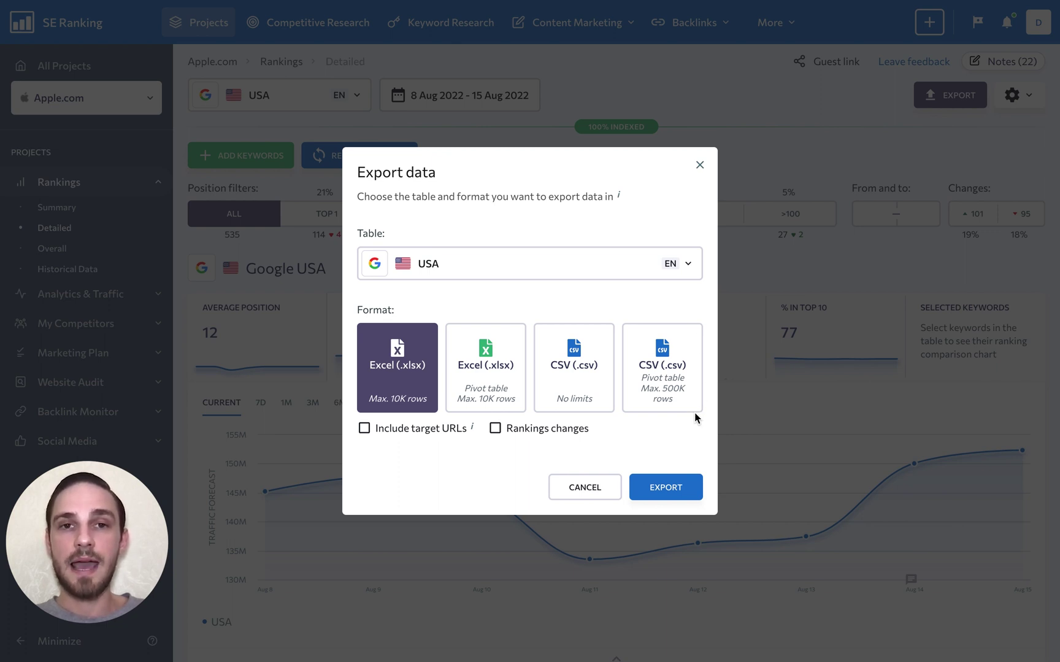
click(699, 166)
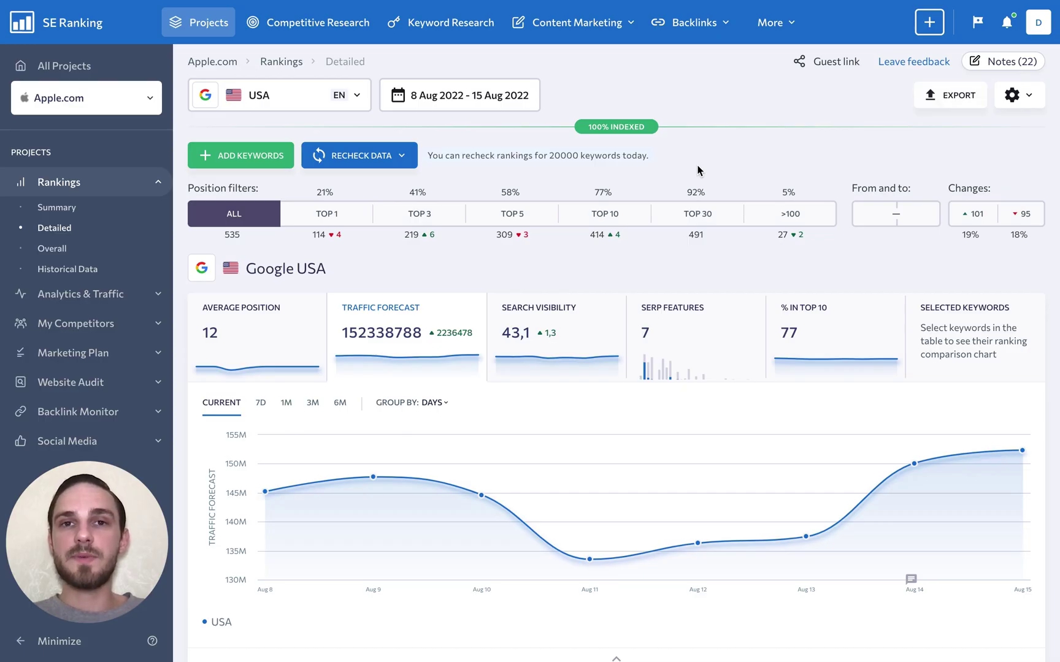
Scroll down to the keyword table, keep the USA location, and open the organic/paid results choice.
click(767, 24)
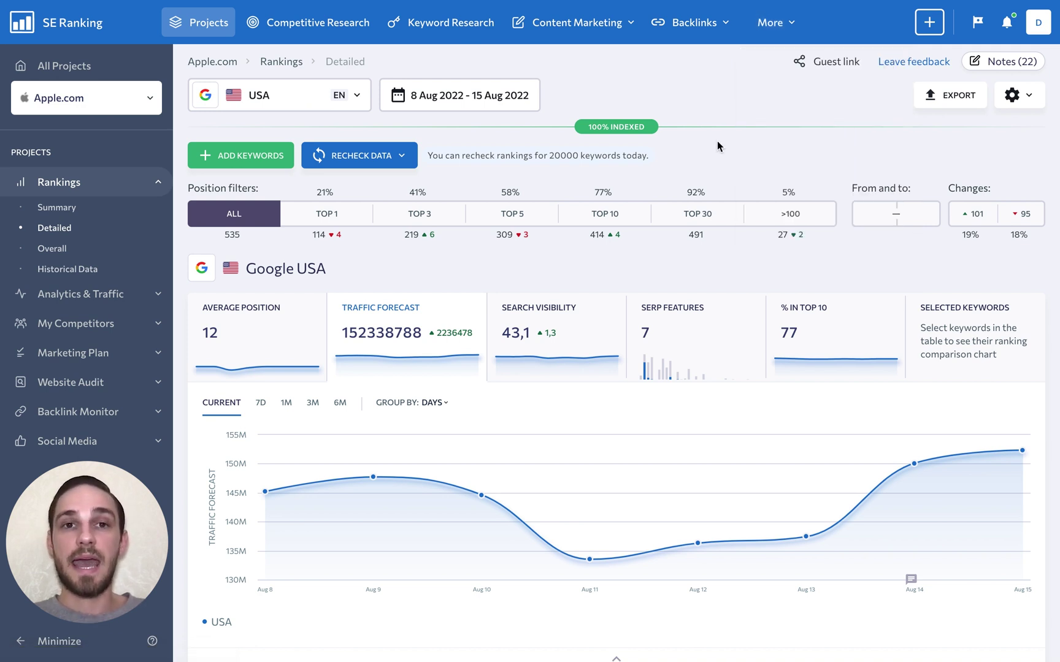
scroll(717, 141, down, 5)
scroll(719, 148, down, 4)
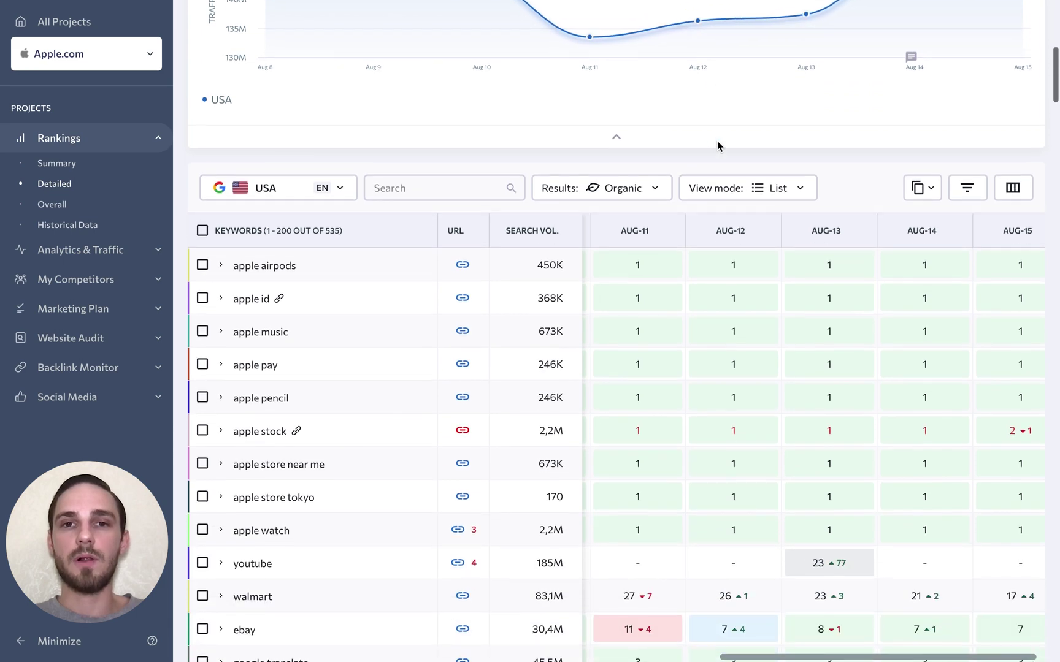
scroll(719, 146, down, 2)
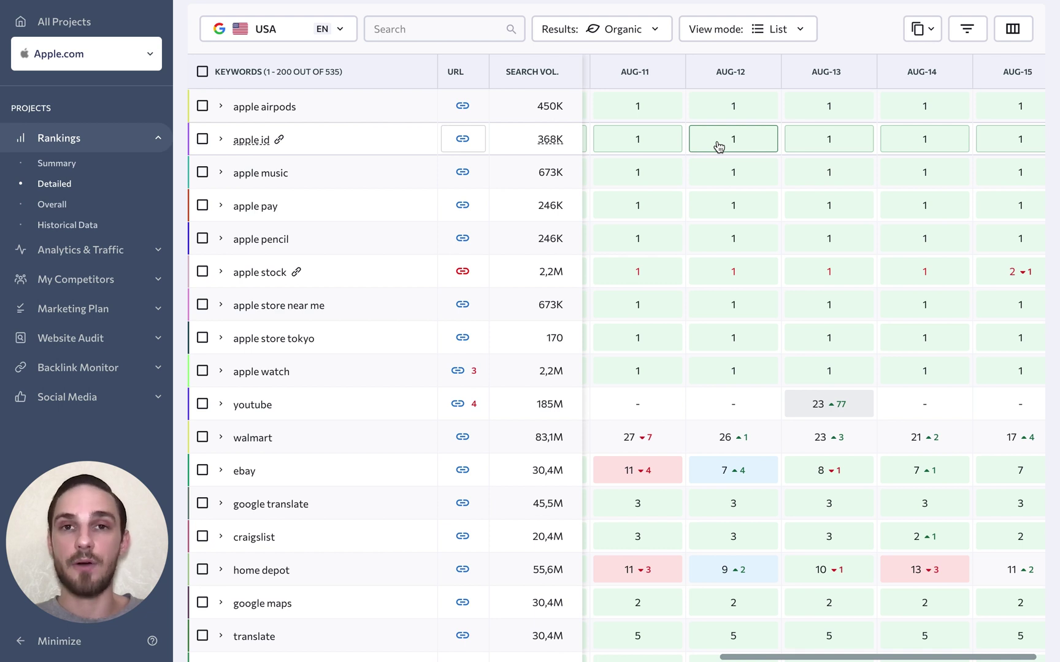
click(322, 36)
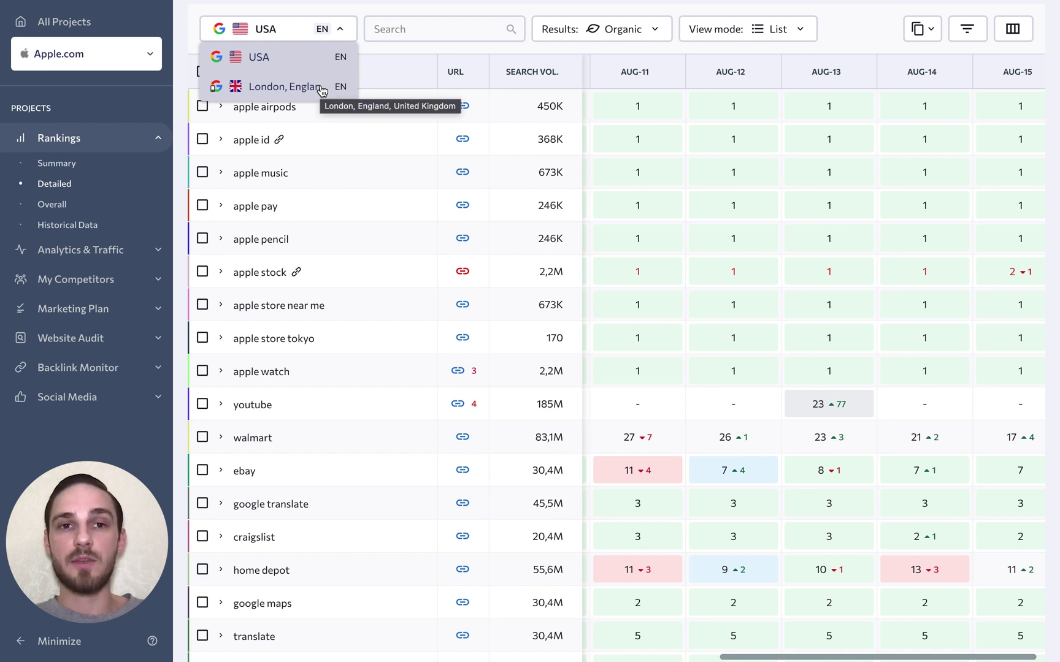
click(386, 29)
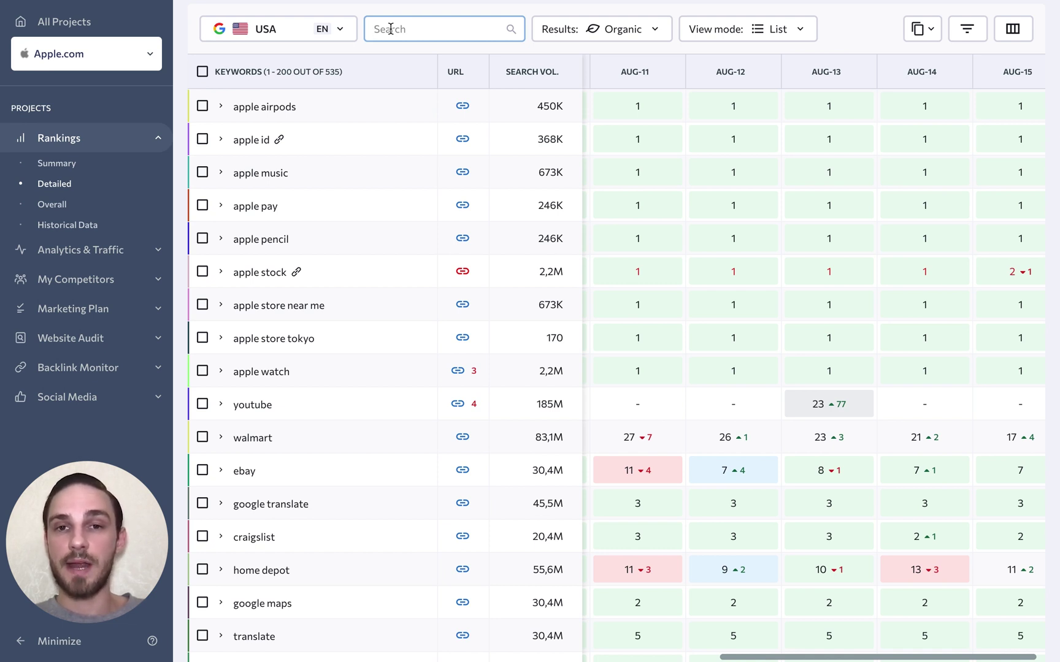
click(533, 31)
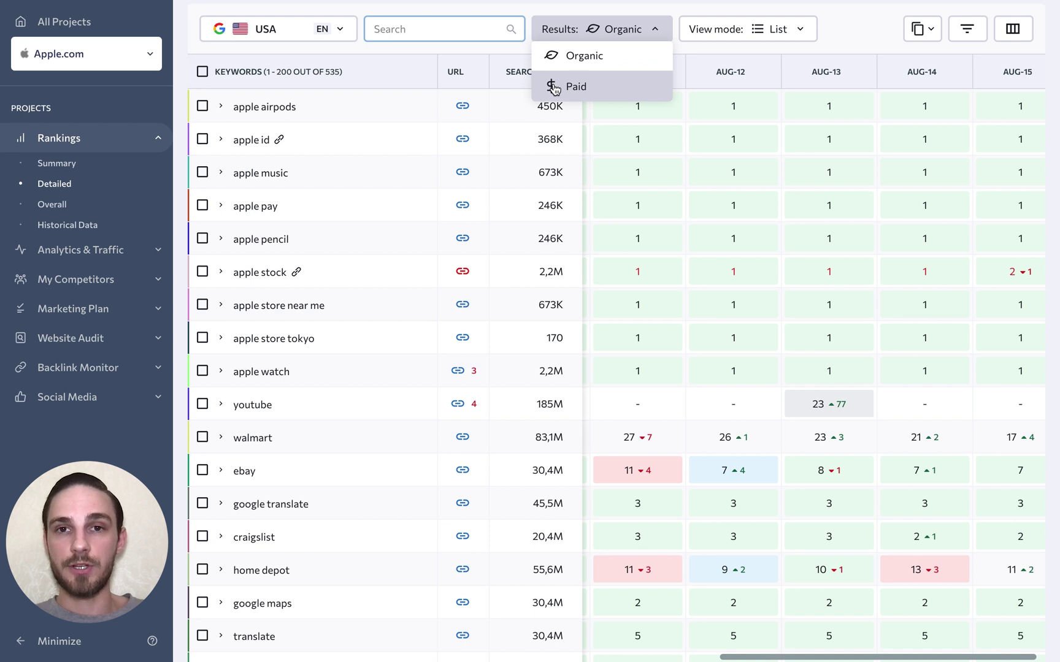
Keep organic results and group the keyword table by Groups, Tags, URL in SERP, then Target URL.
click(671, 54)
click(734, 36)
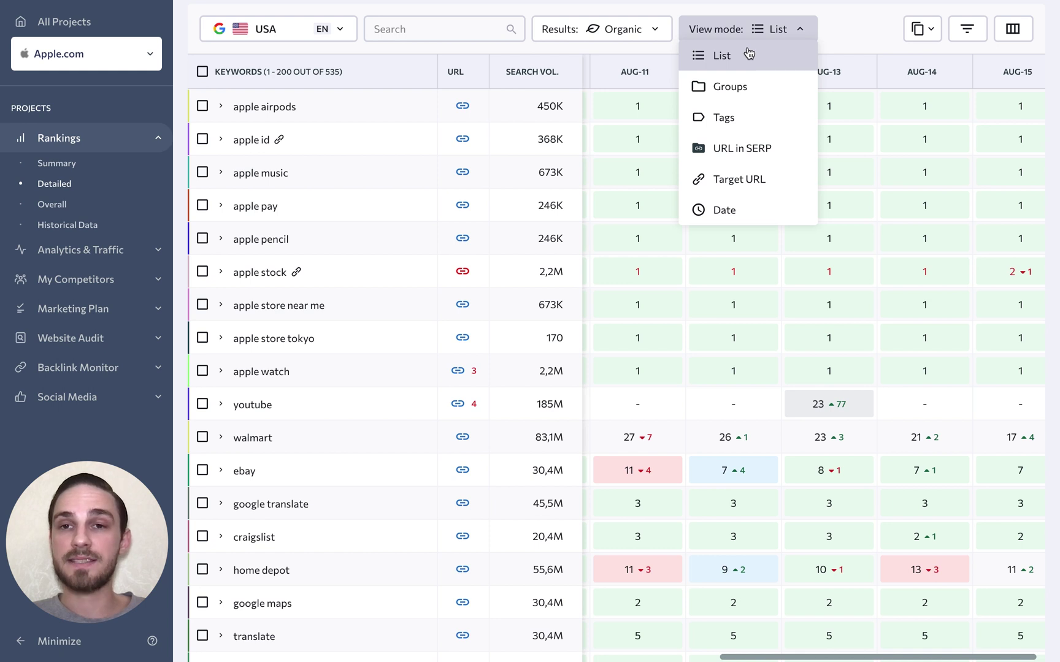
click(757, 86)
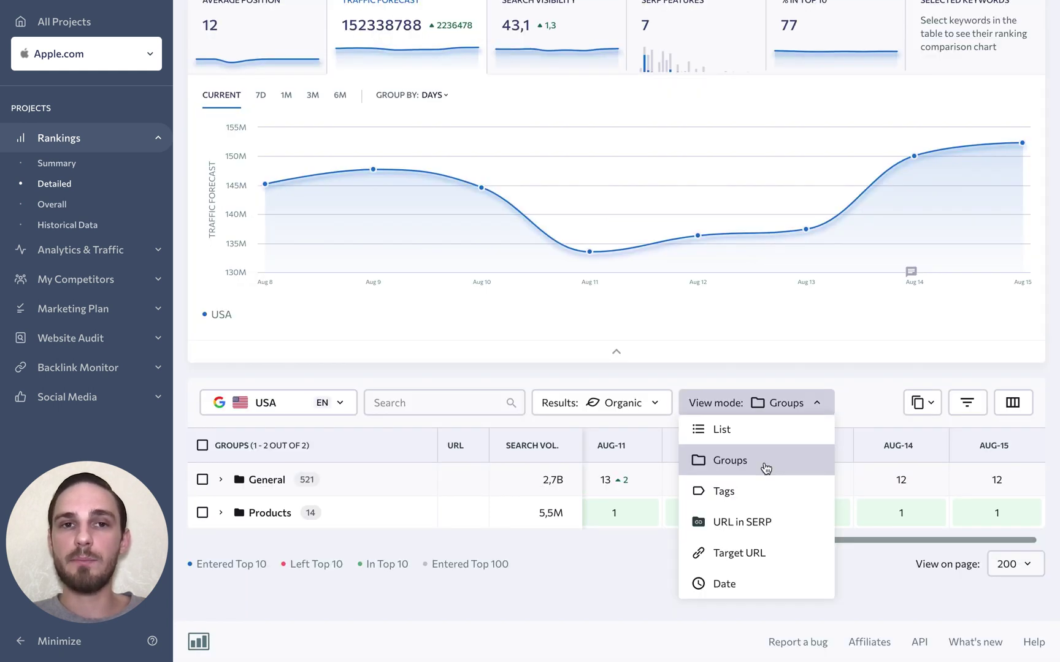
click(749, 492)
click(790, 414)
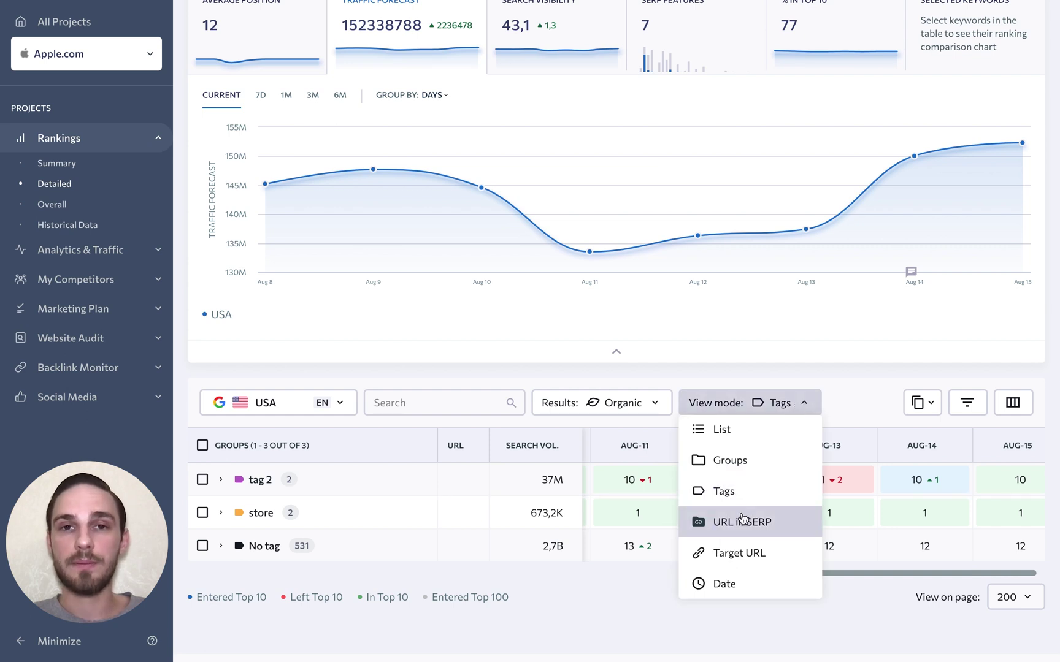
click(712, 520)
click(748, 552)
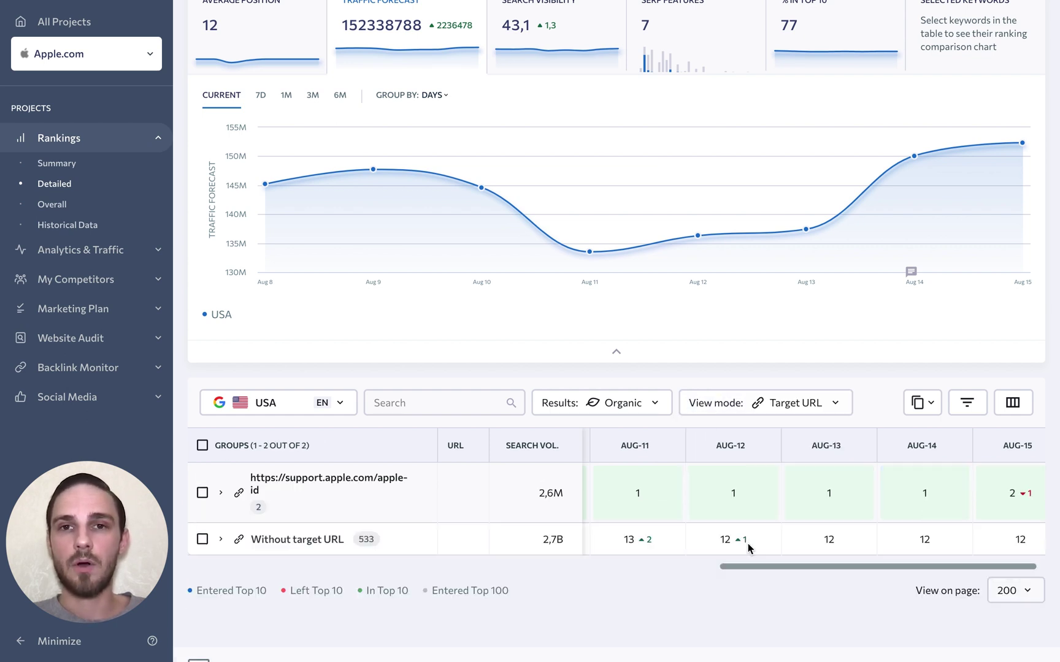
Group the table by Date, return it to List view, and look at the copy options.
click(811, 402)
click(745, 594)
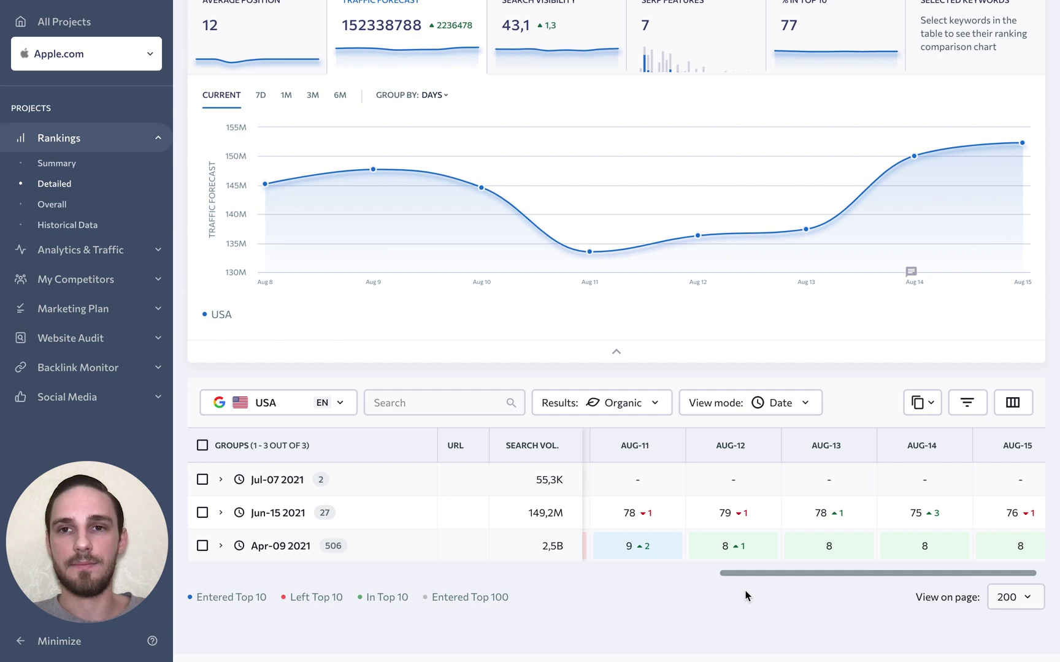
click(780, 410)
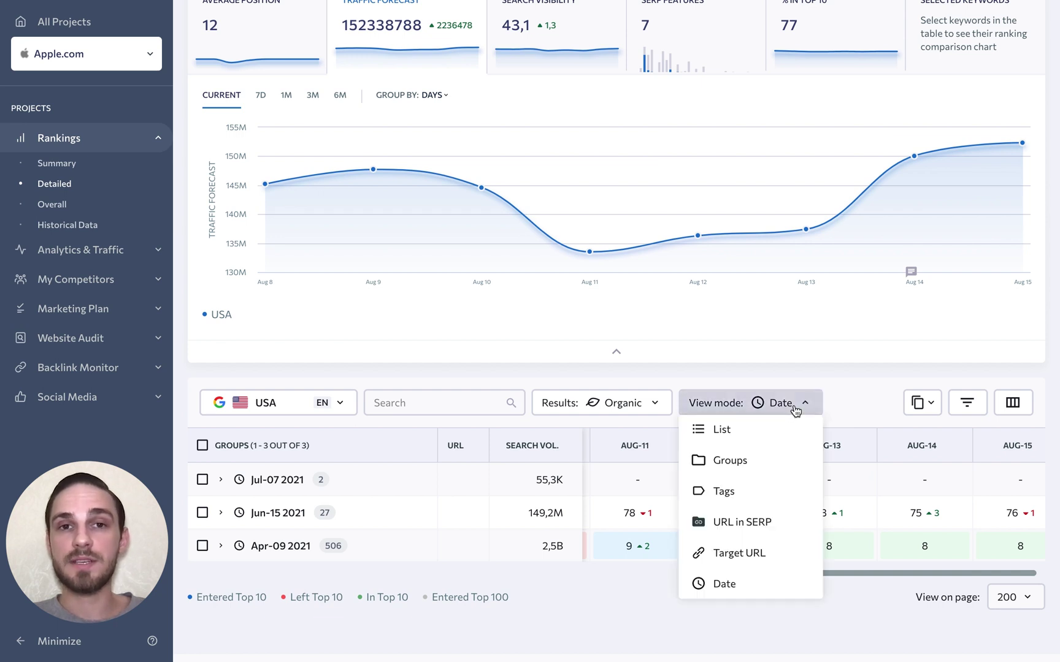
click(753, 433)
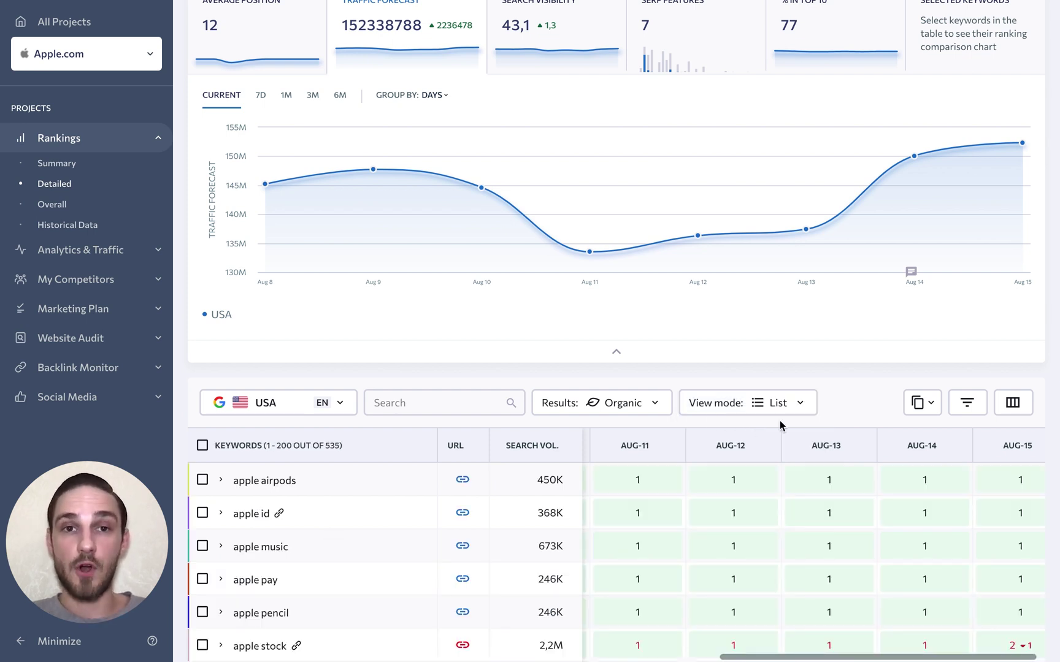
click(918, 406)
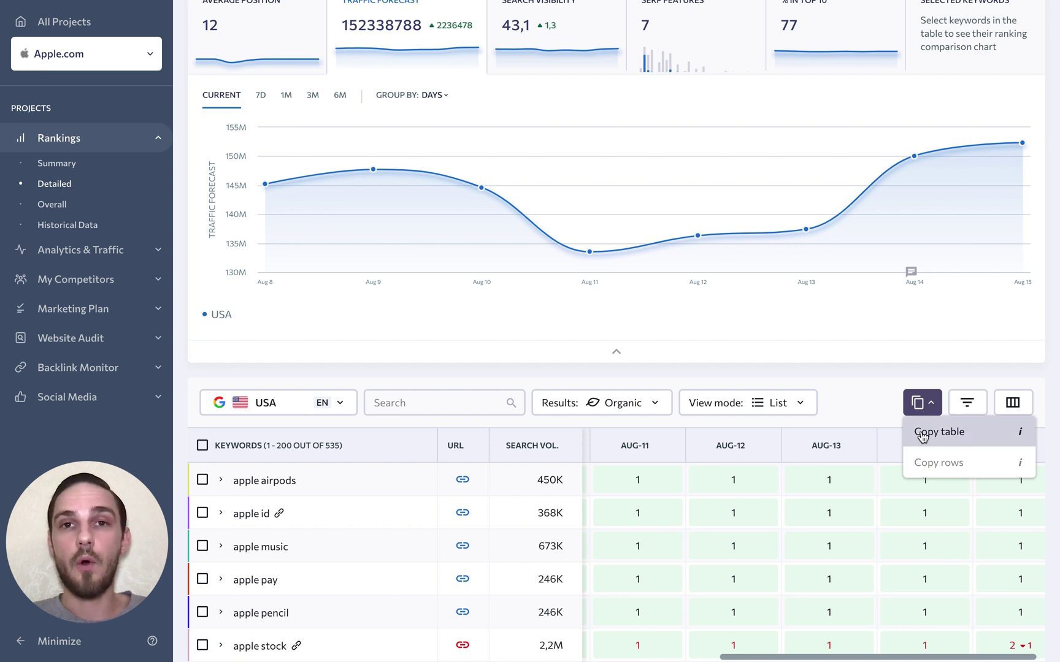
scroll(878, 409, down, 3)
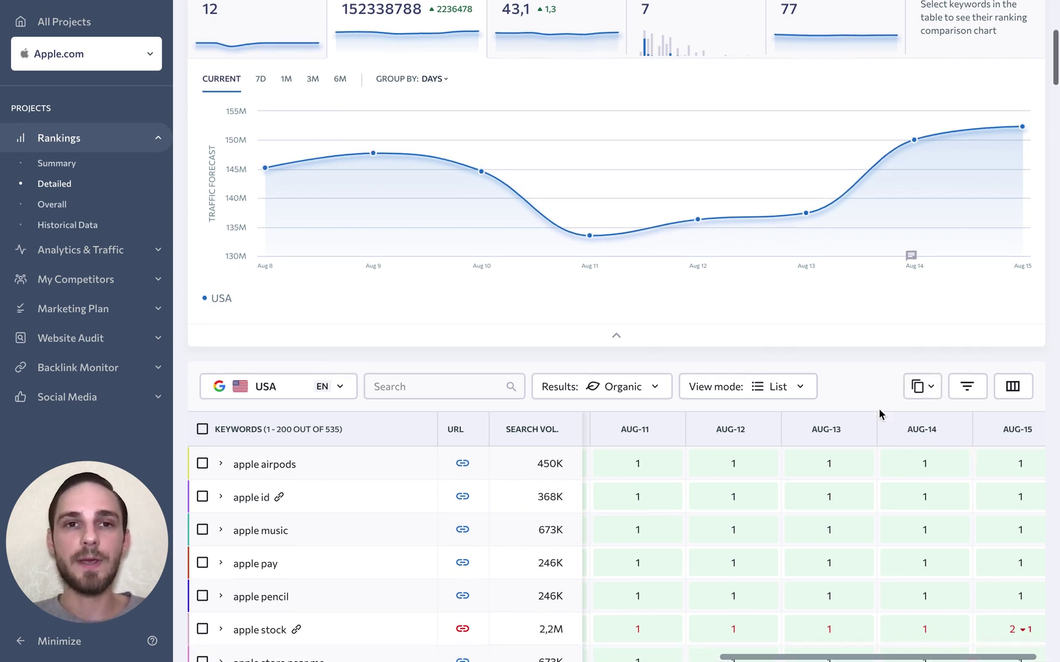
scroll(880, 406, left, 6)
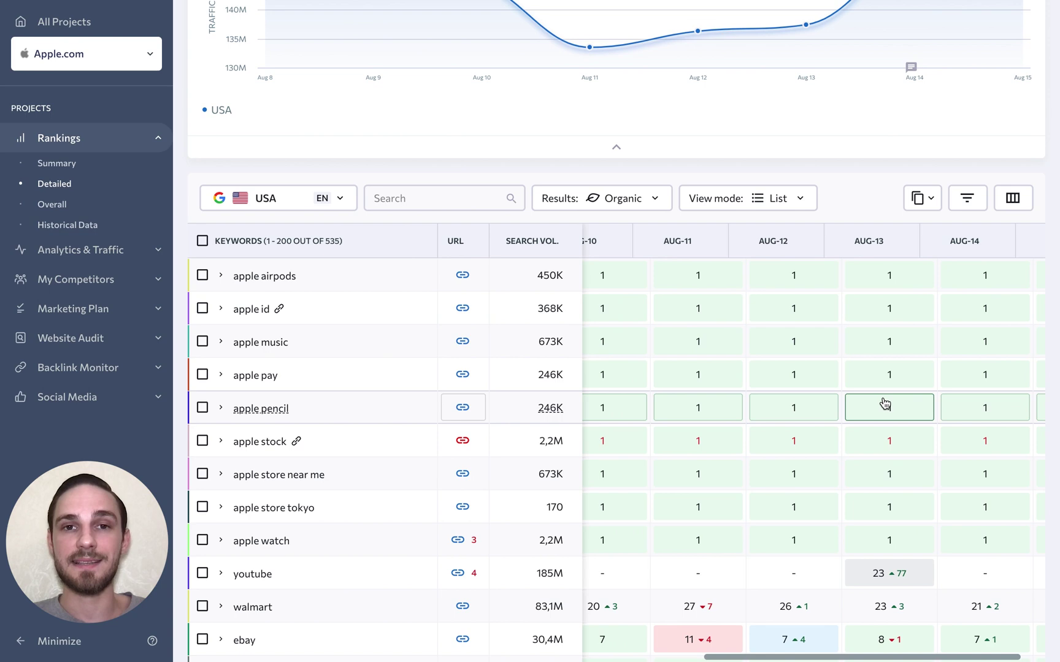
scroll(884, 403, left, 8)
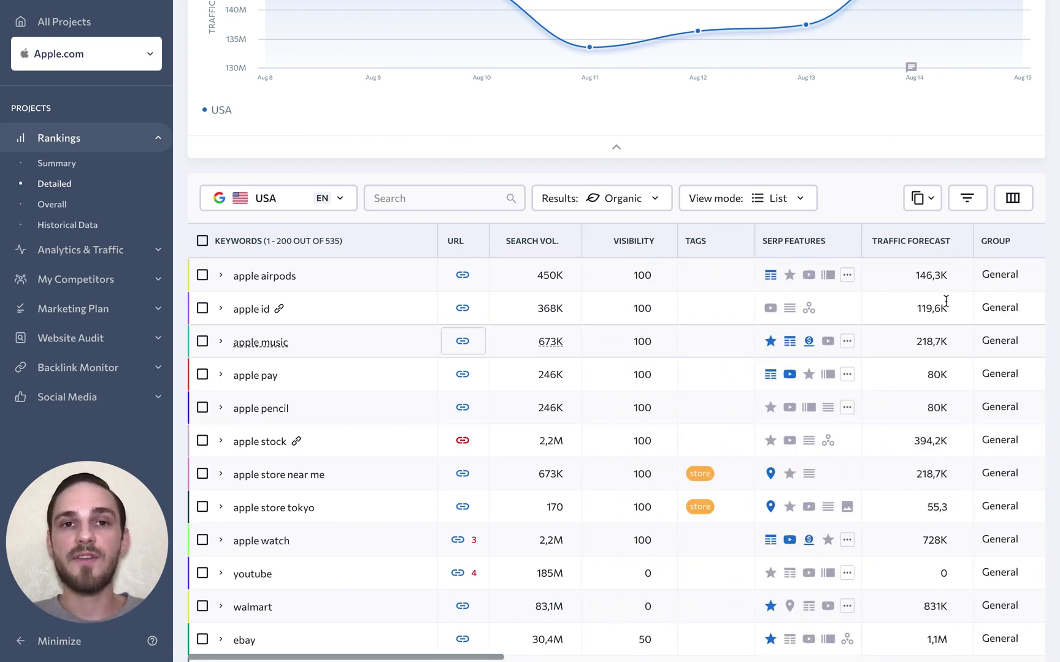
Open the keyword filters and inspect the Target URL, search volume and Tags options.
click(969, 206)
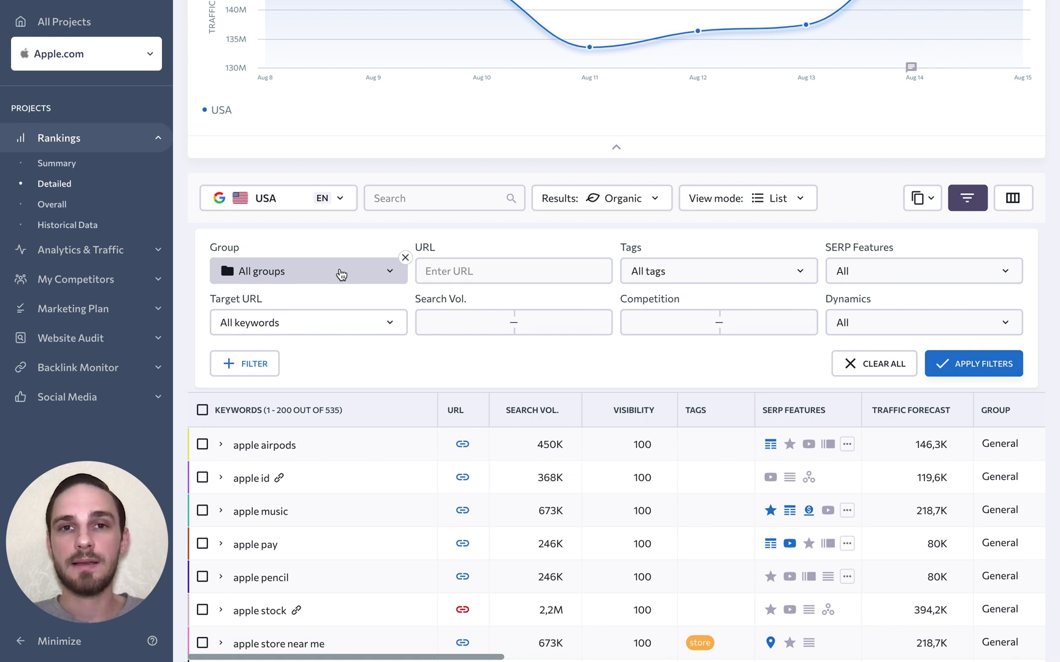
click(343, 323)
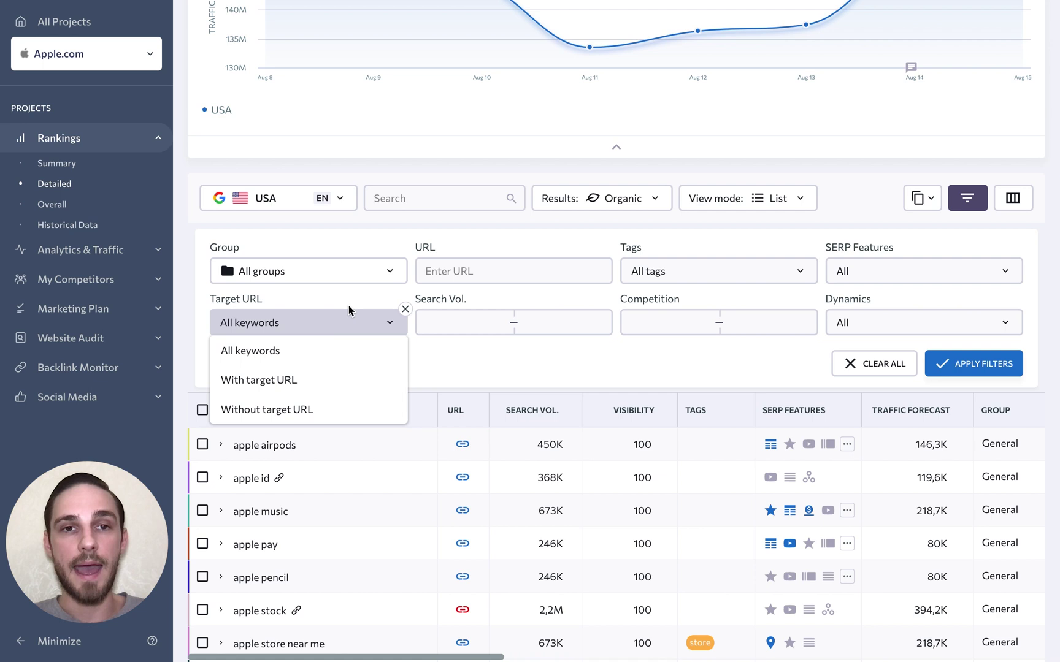
click(443, 268)
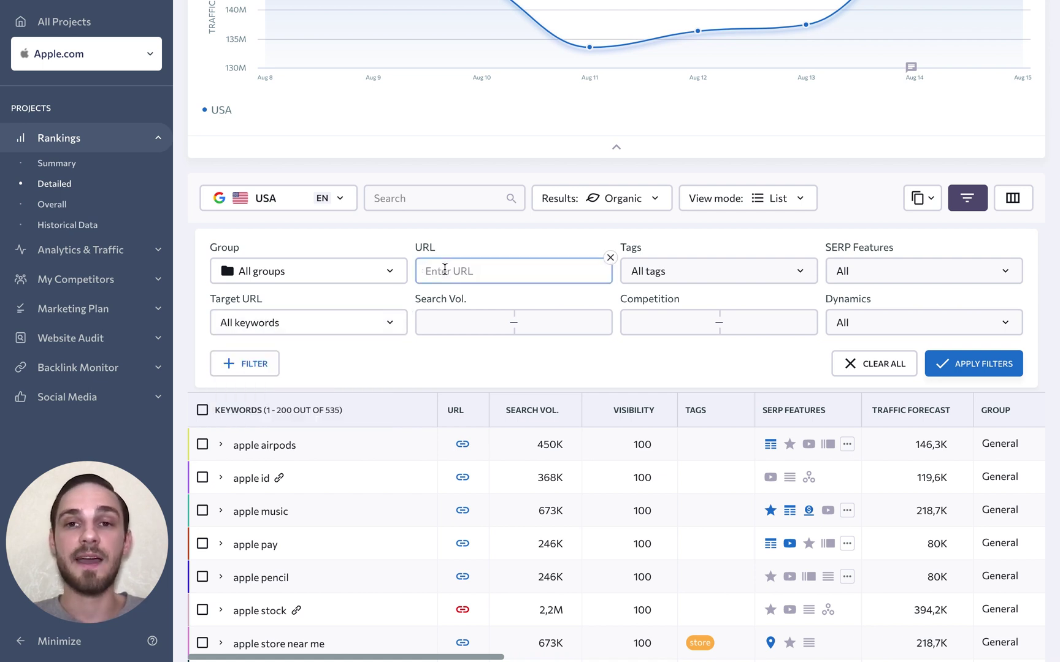
click(454, 321)
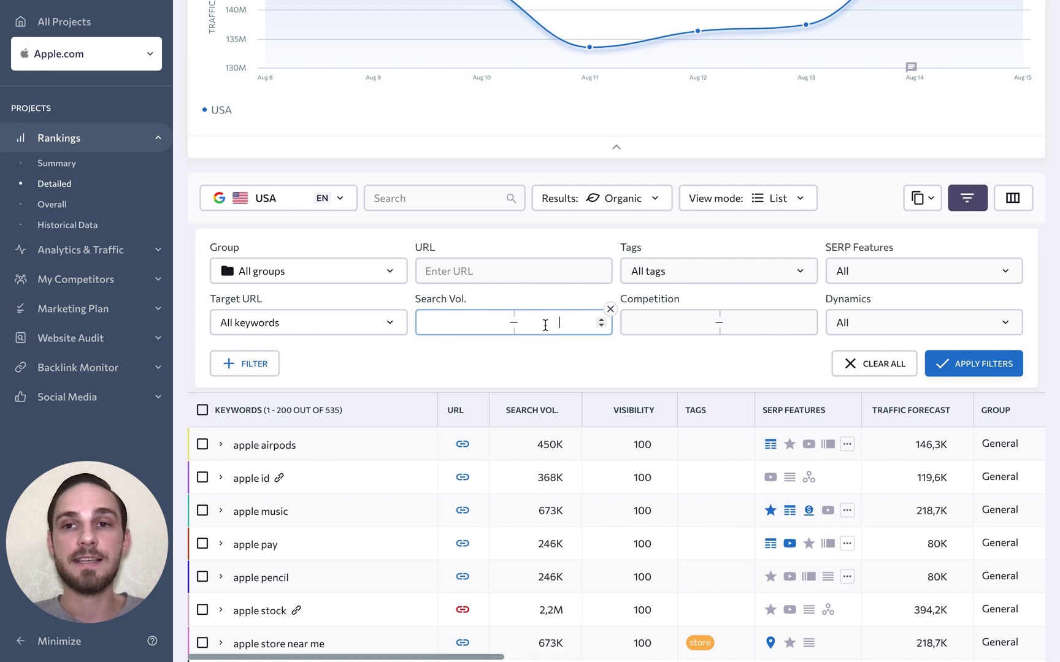
click(674, 278)
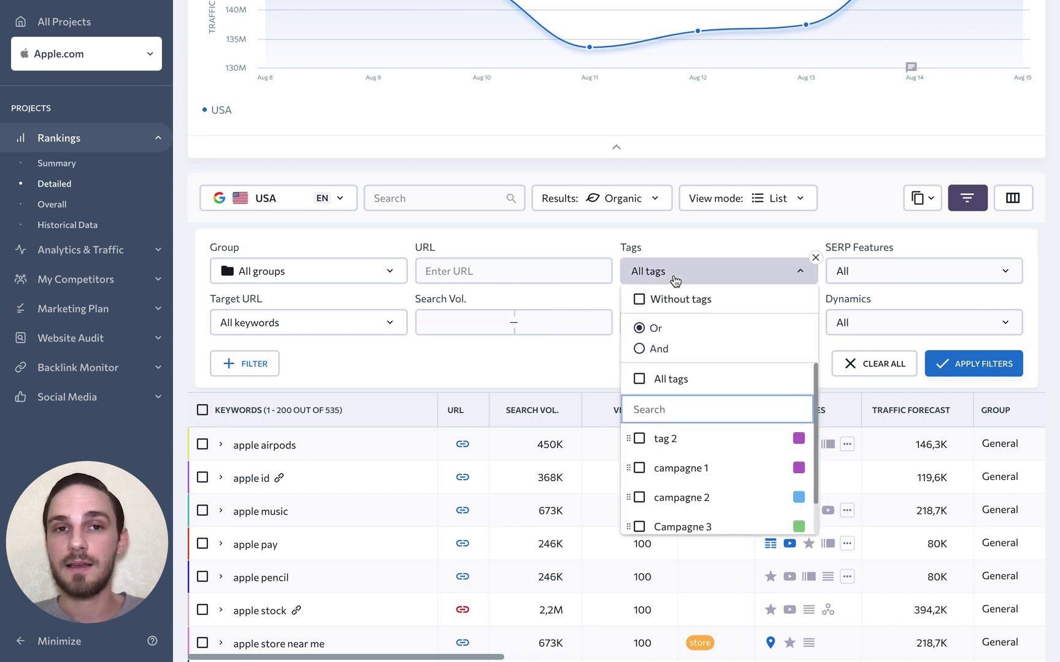
click(715, 245)
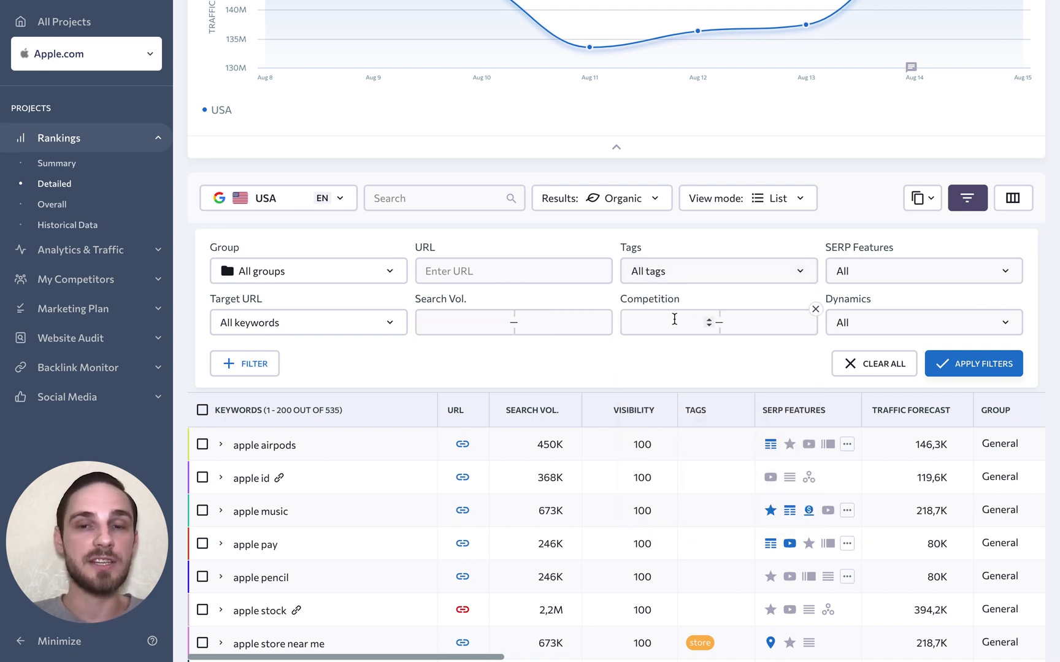
Inspect the SERP Features and Dynamics filters, close filters unapplied, and show the column settings.
click(859, 270)
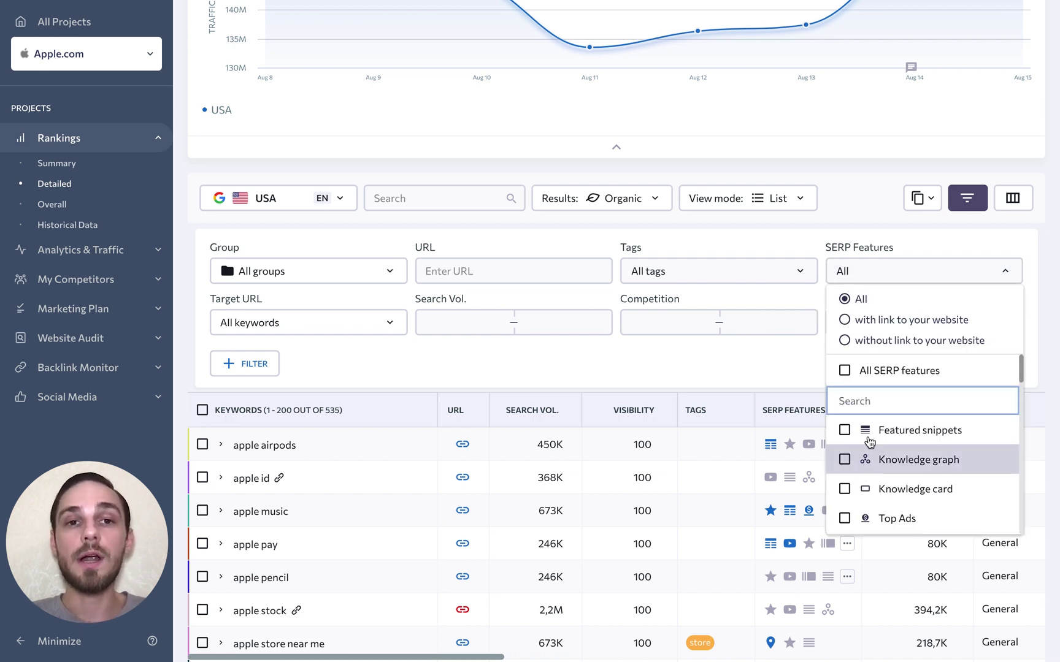
click(818, 249)
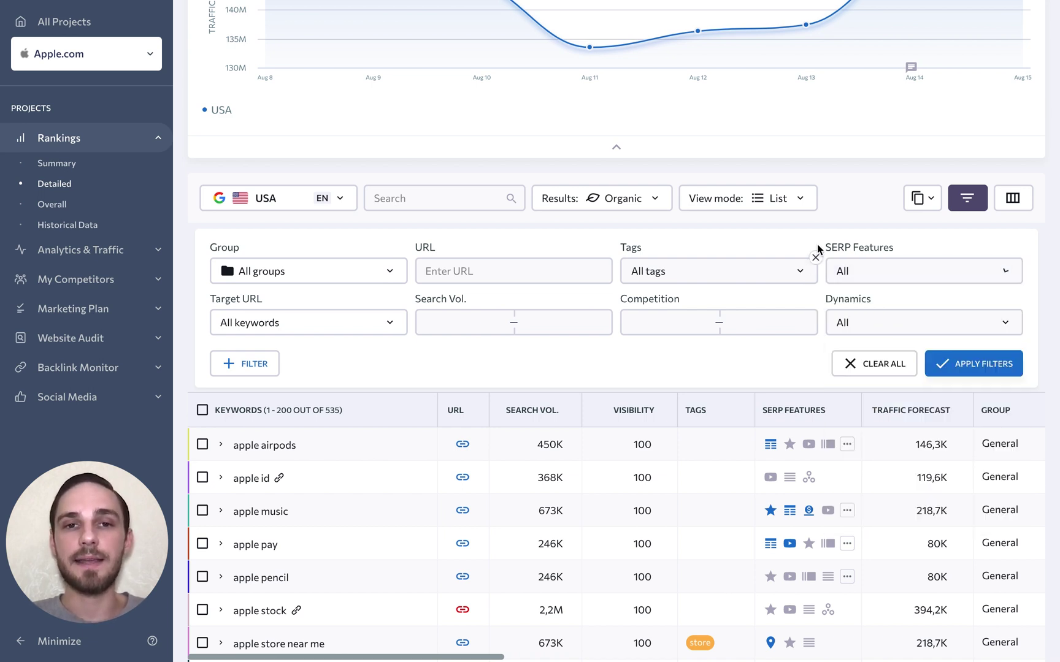
click(881, 323)
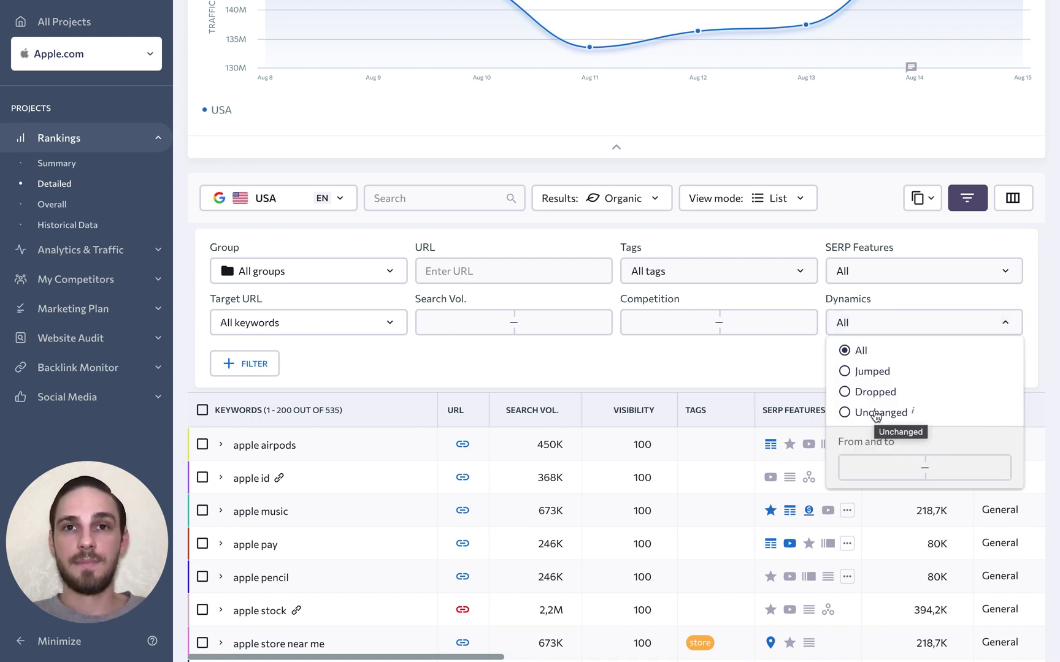
click(969, 215)
click(968, 201)
click(1003, 205)
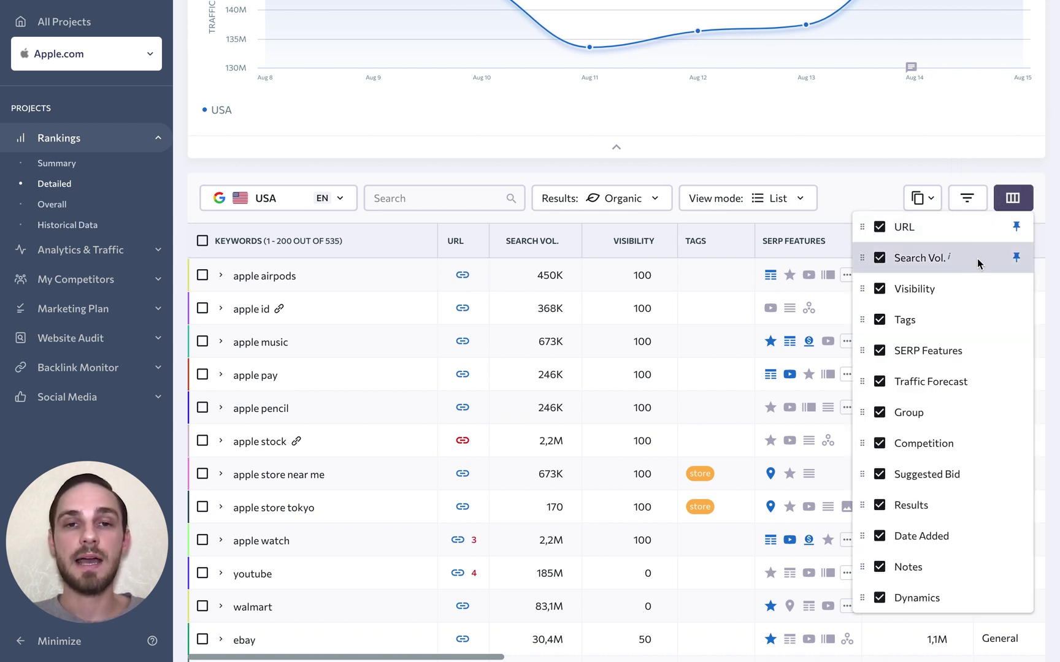
Pin the Search Vol. column and close the column settings, leaving apple airpods first at 450K.
click(1016, 260)
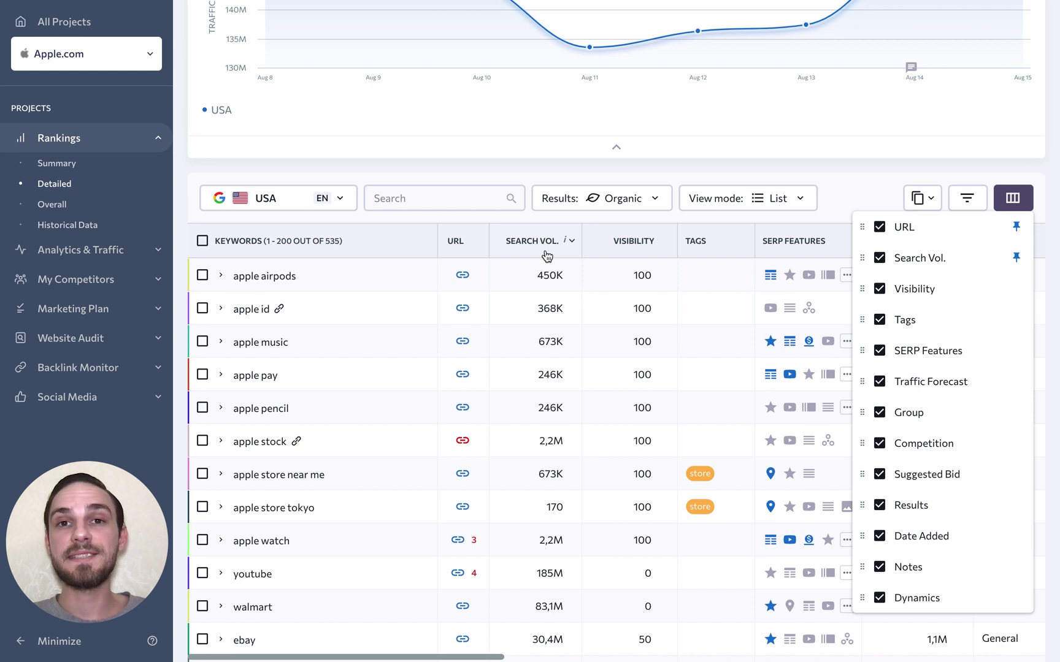
click(542, 218)
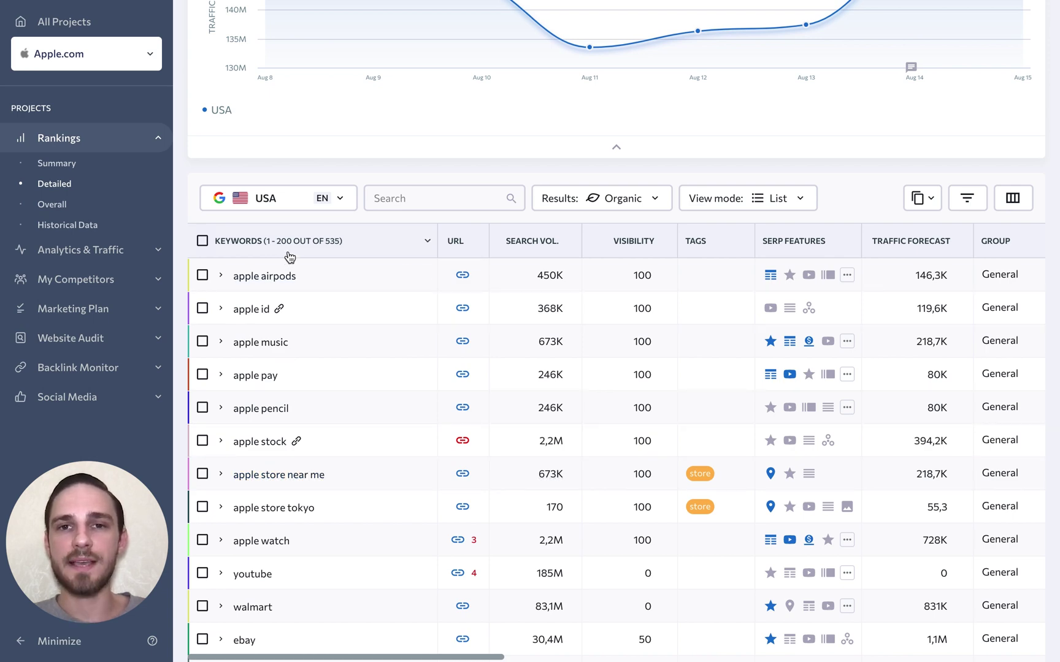
scroll(290, 257, up, 8)
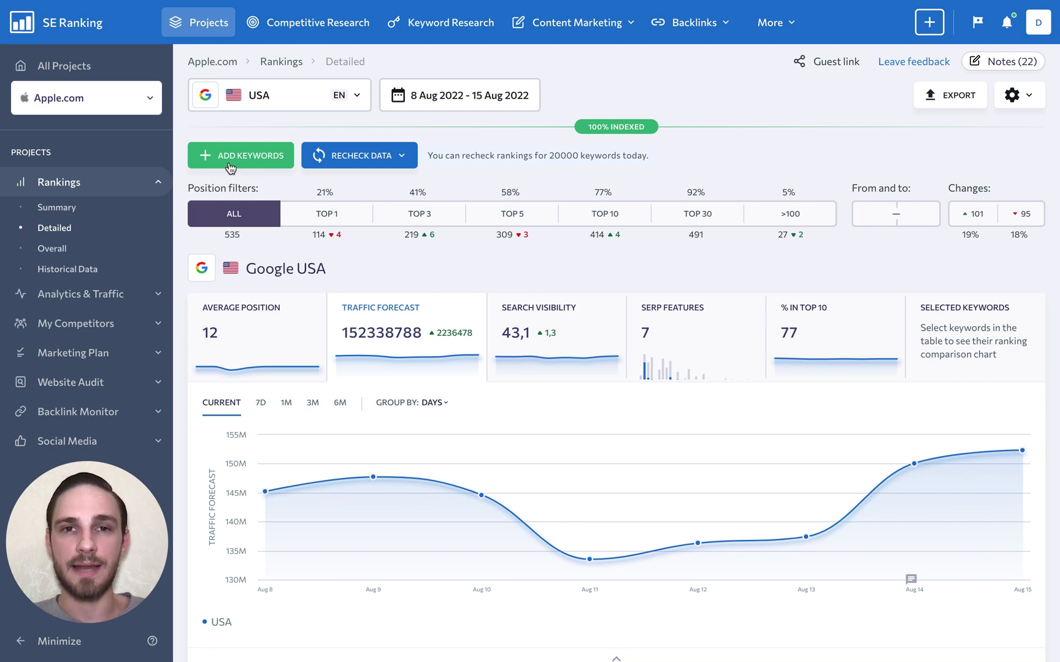
scroll(230, 168, down, 8)
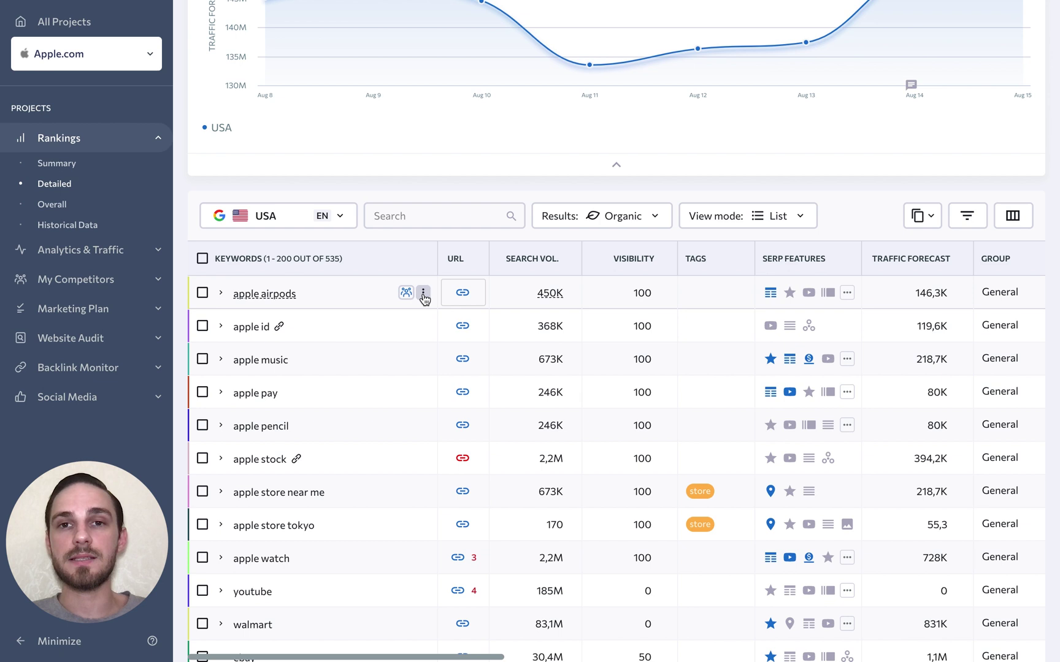
Open the action menu for the apple airpods keyword, showing live results and SERP competitors.
click(423, 295)
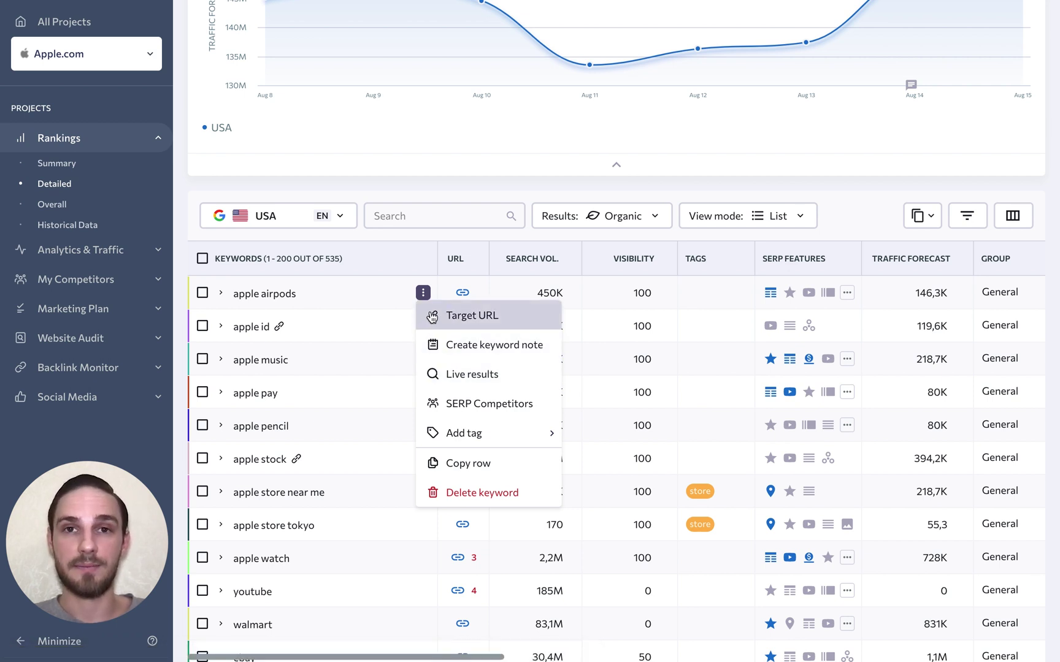
Pick the discussions.apple.com thread as the apple airpods target URL, then cancel without saving.
click(432, 316)
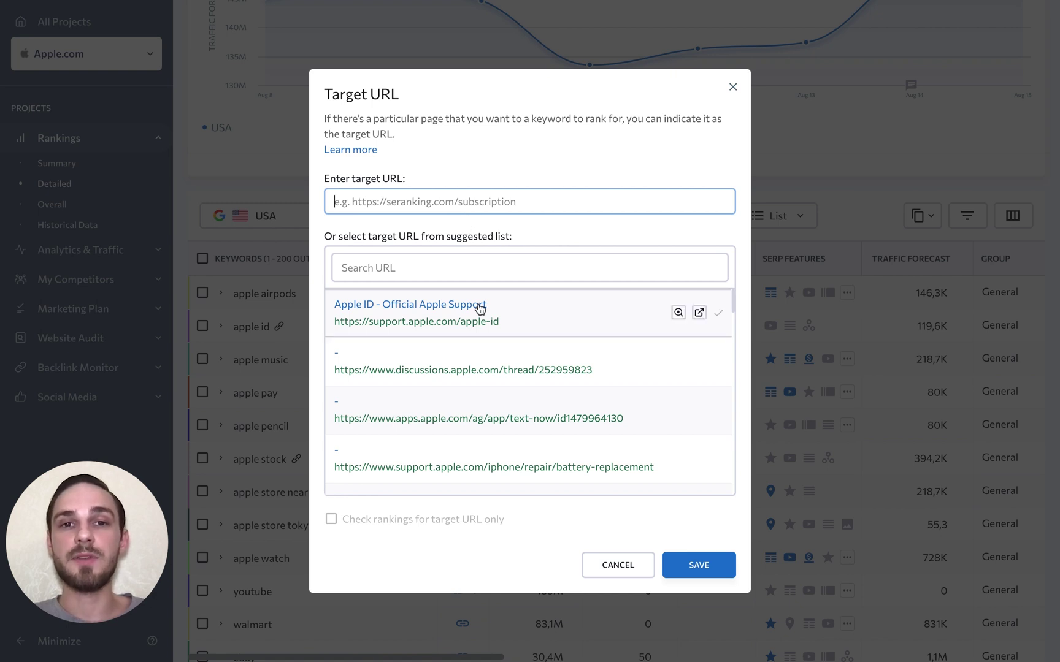
scroll(482, 313, down, 4)
scroll(482, 314, down, 3)
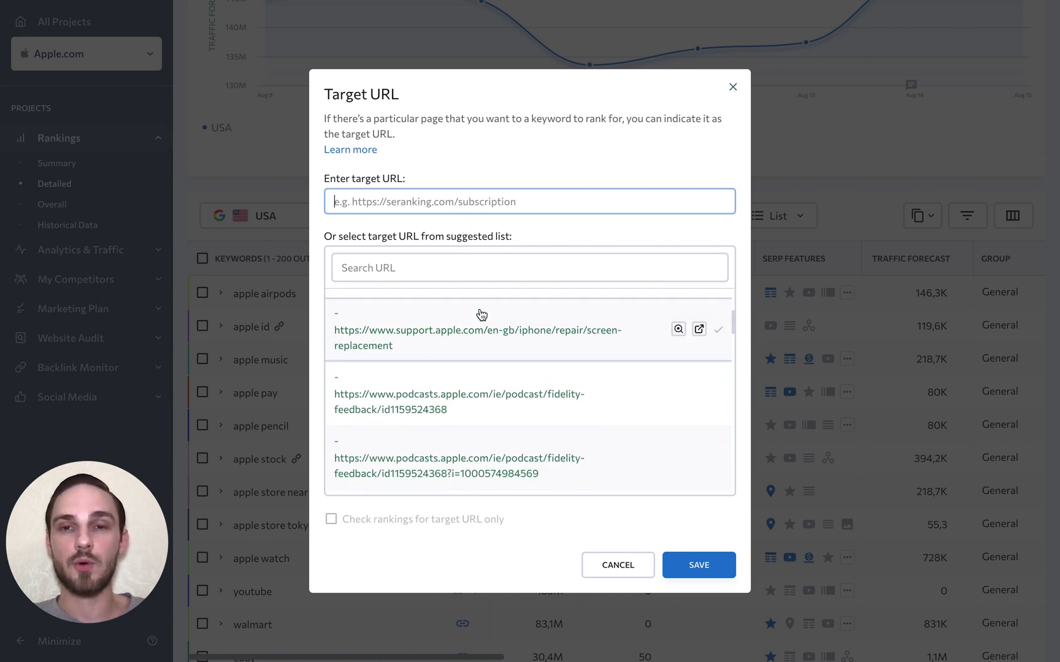
click(488, 422)
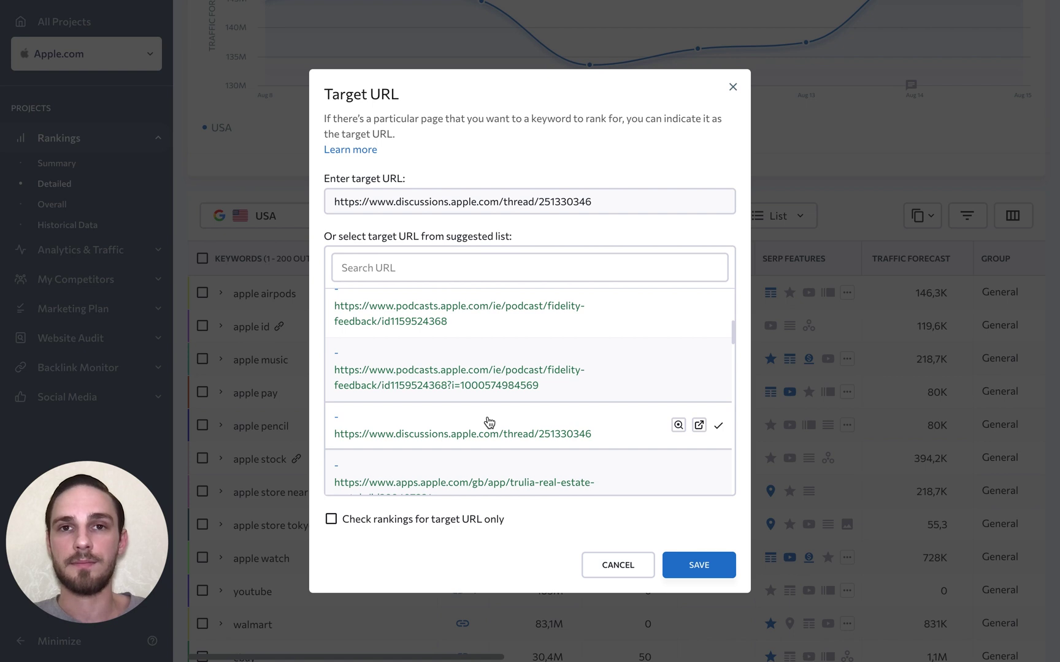
click(606, 566)
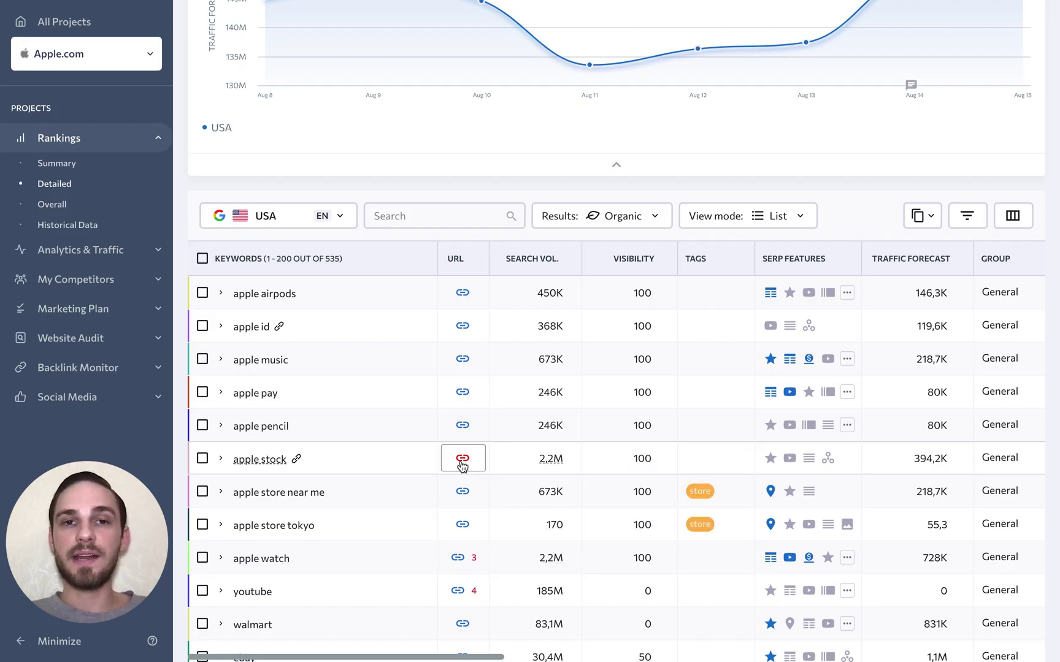
mouse_move(463, 466)
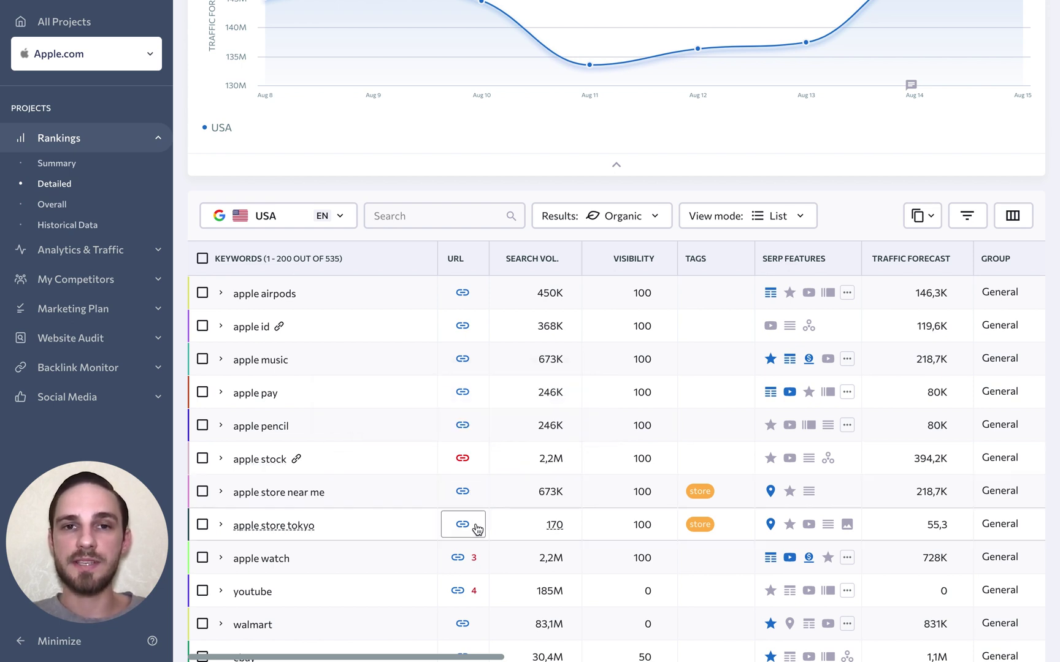
mouse_move(478, 558)
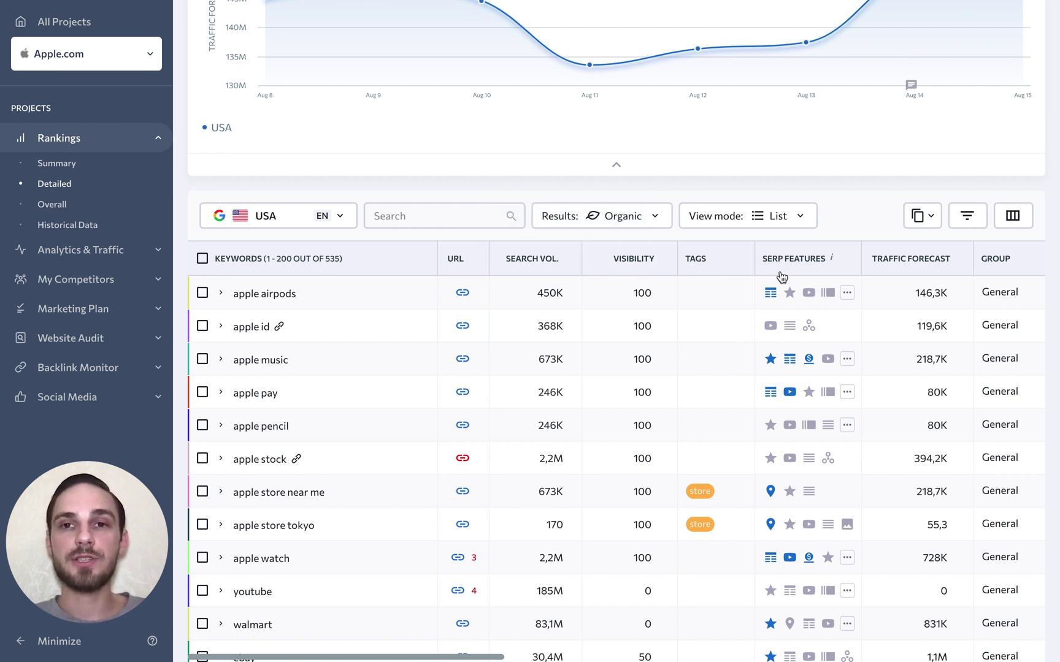
Scroll the keywords table right to the Dynamics, AUG-08 and AUG-09 columns.
scroll(879, 274, right, 5)
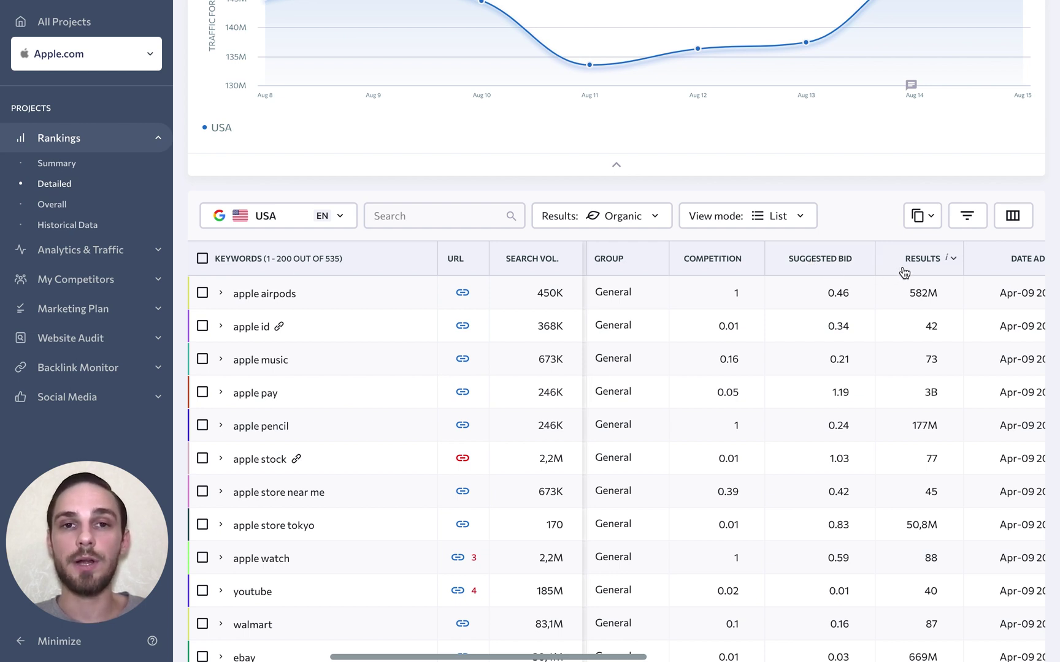
scroll(659, 282, right, 5)
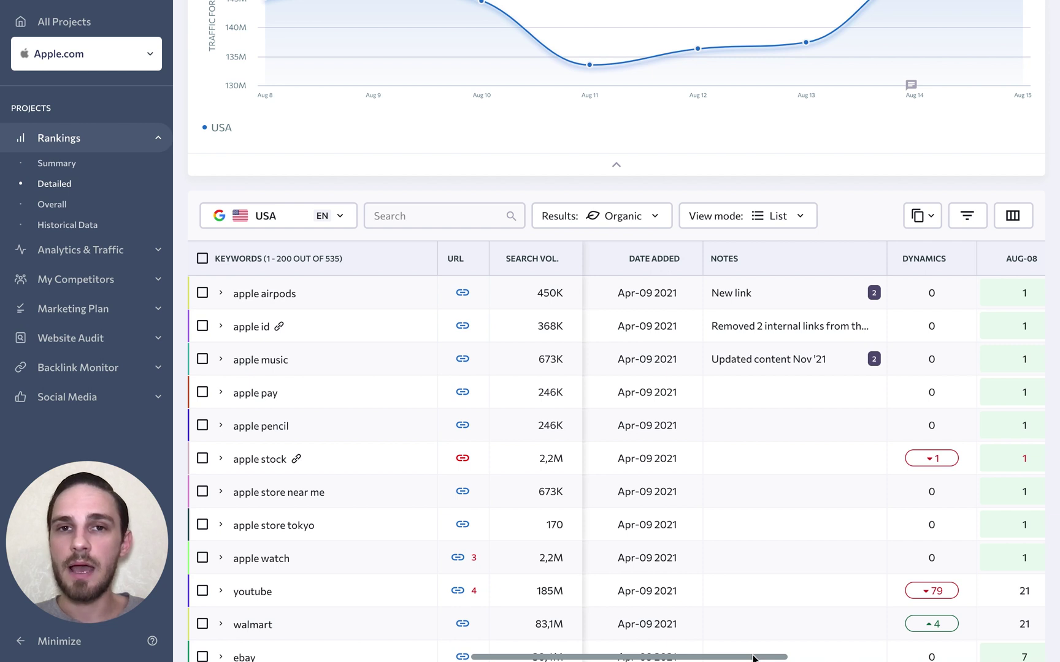
drag(753, 657, 813, 654)
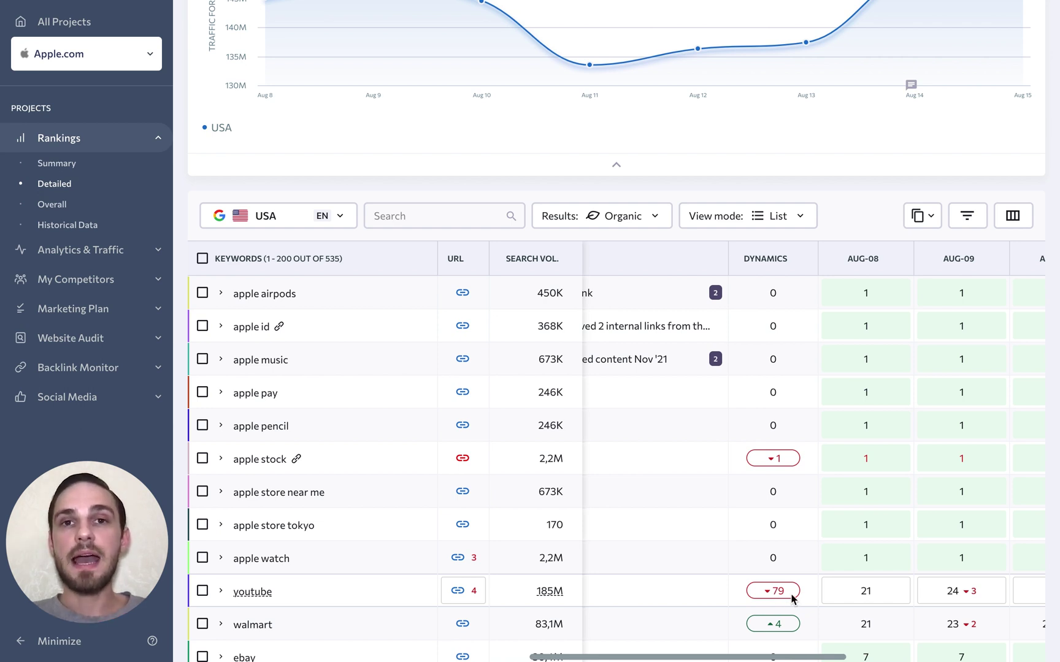
Set the apple watch Aug-08 ranking manually to position 1.
click(865, 559)
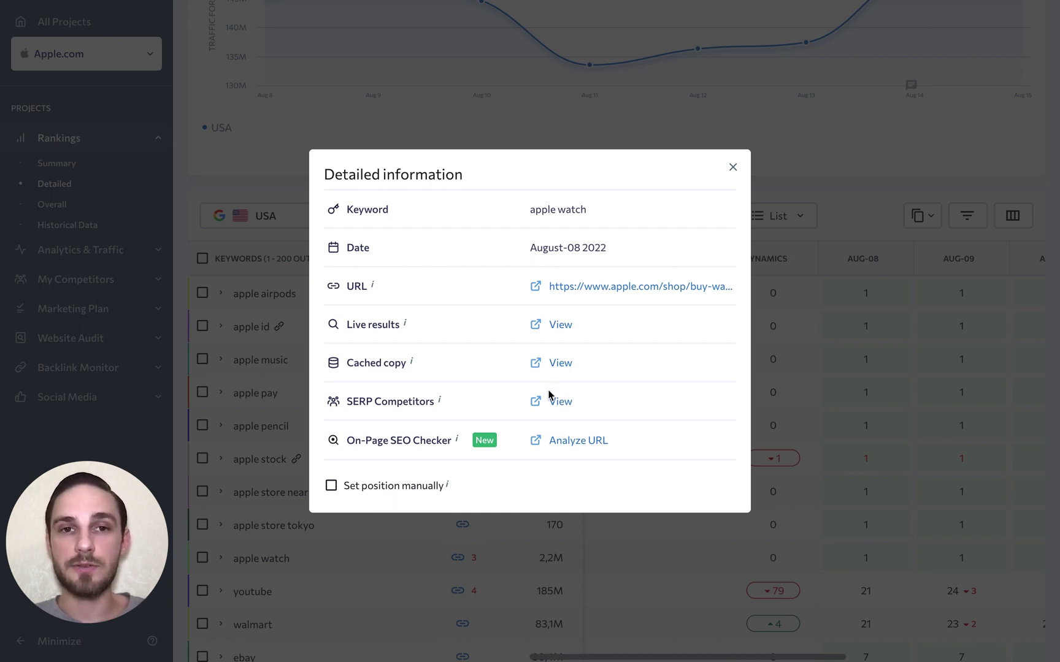
click(331, 486)
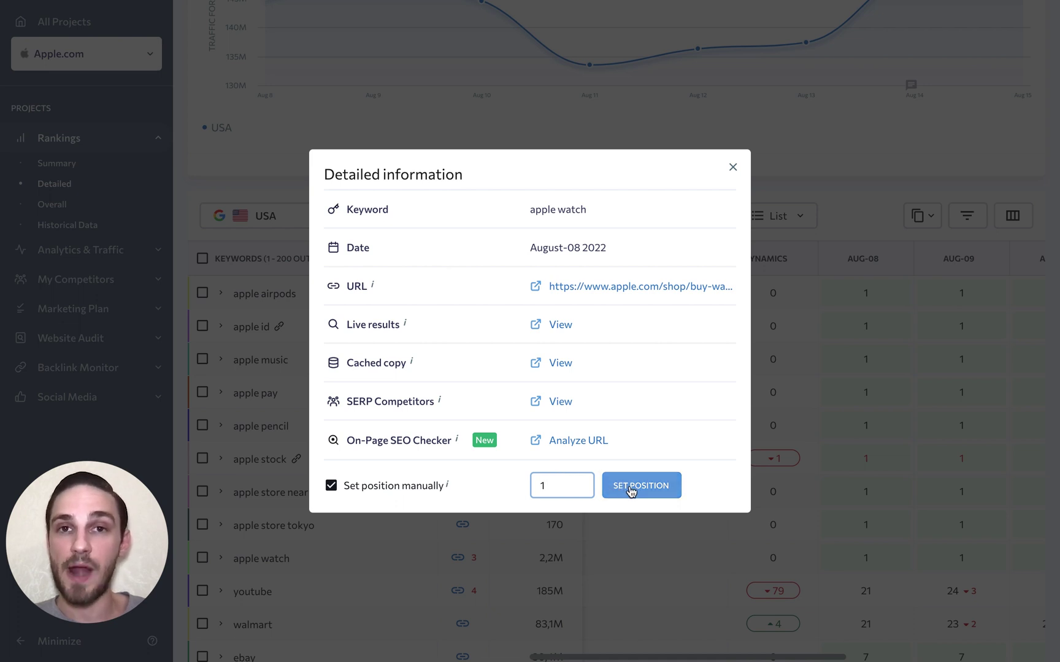
click(733, 167)
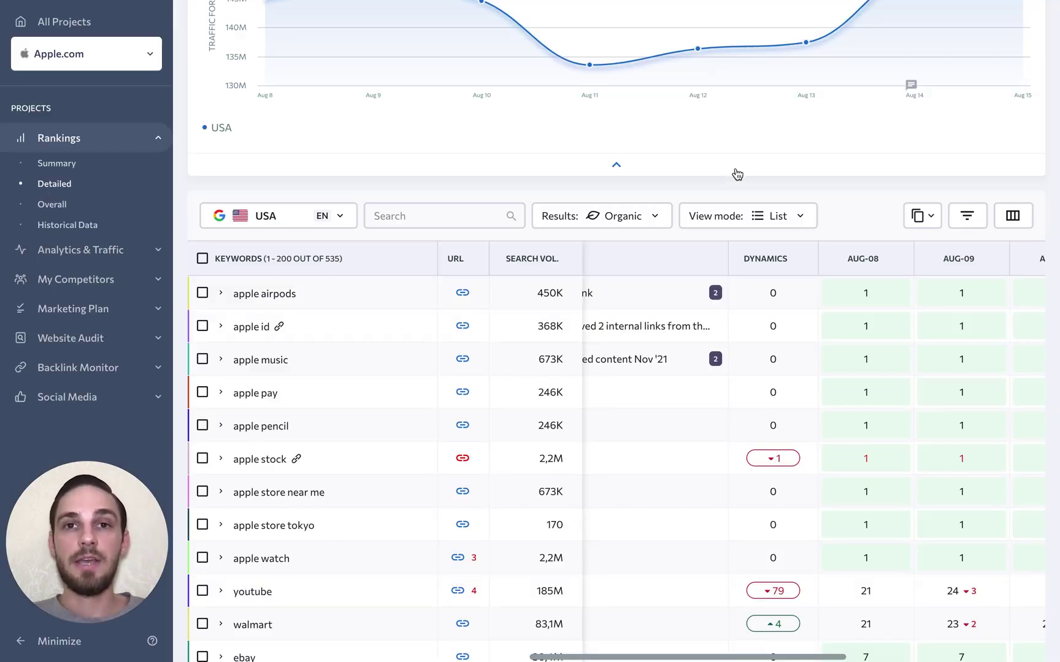
click(202, 293)
click(202, 326)
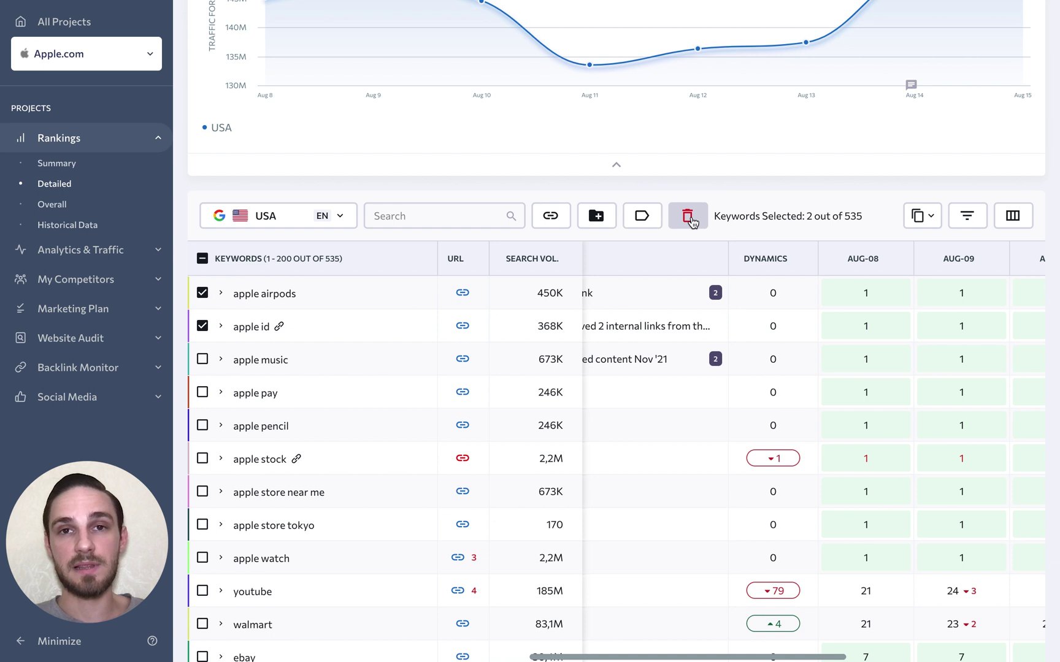
click(202, 293)
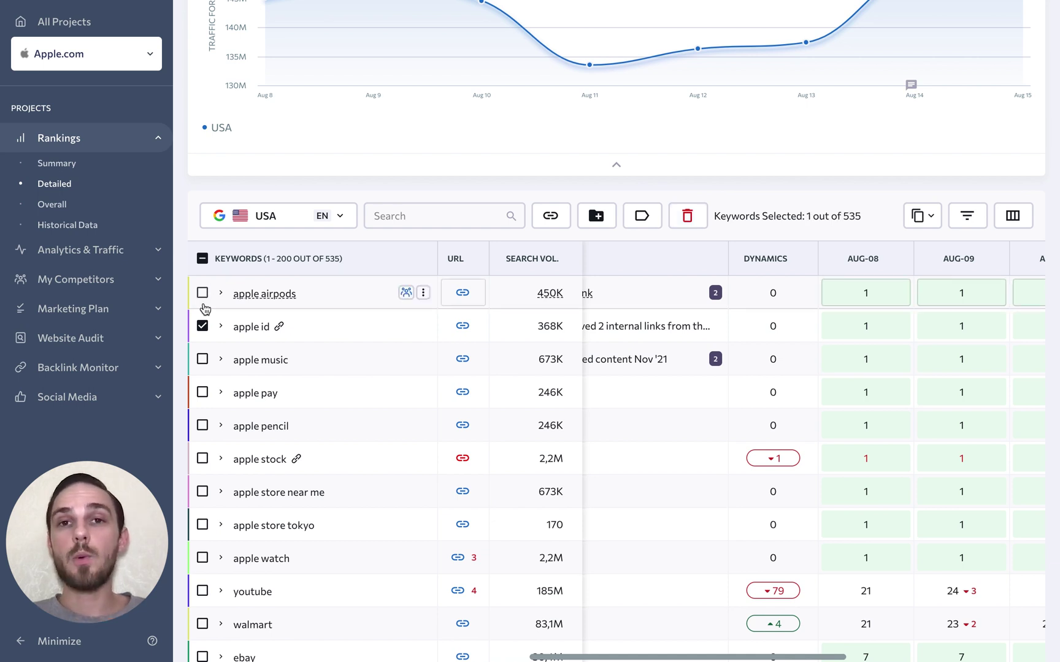
click(203, 327)
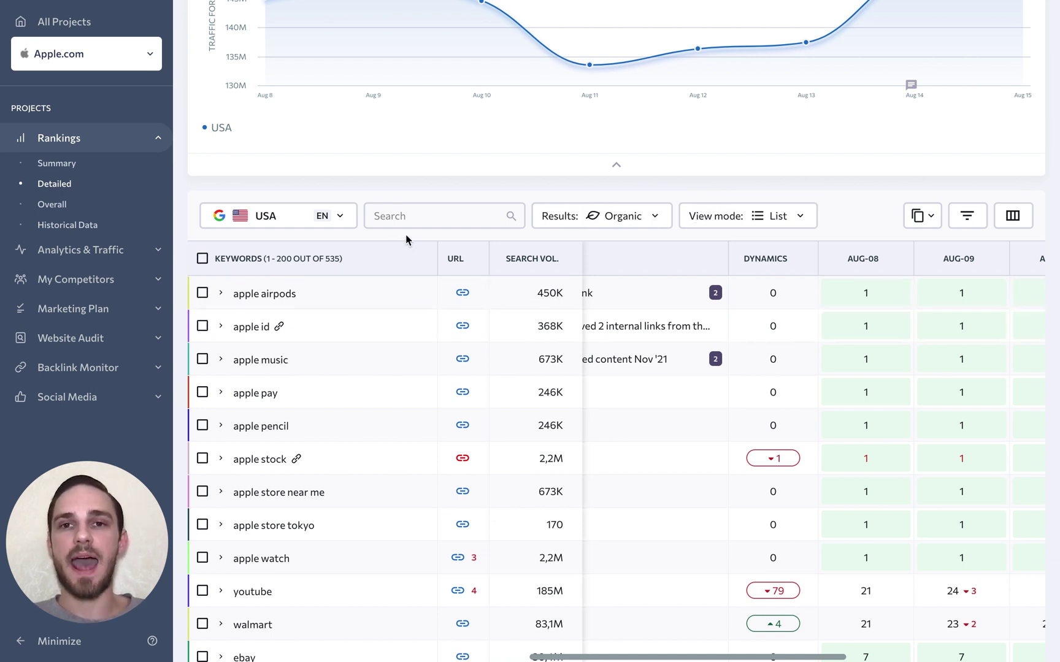
Return to the top of the page and open the gear menu beside Export.
scroll(406, 235, up, 8)
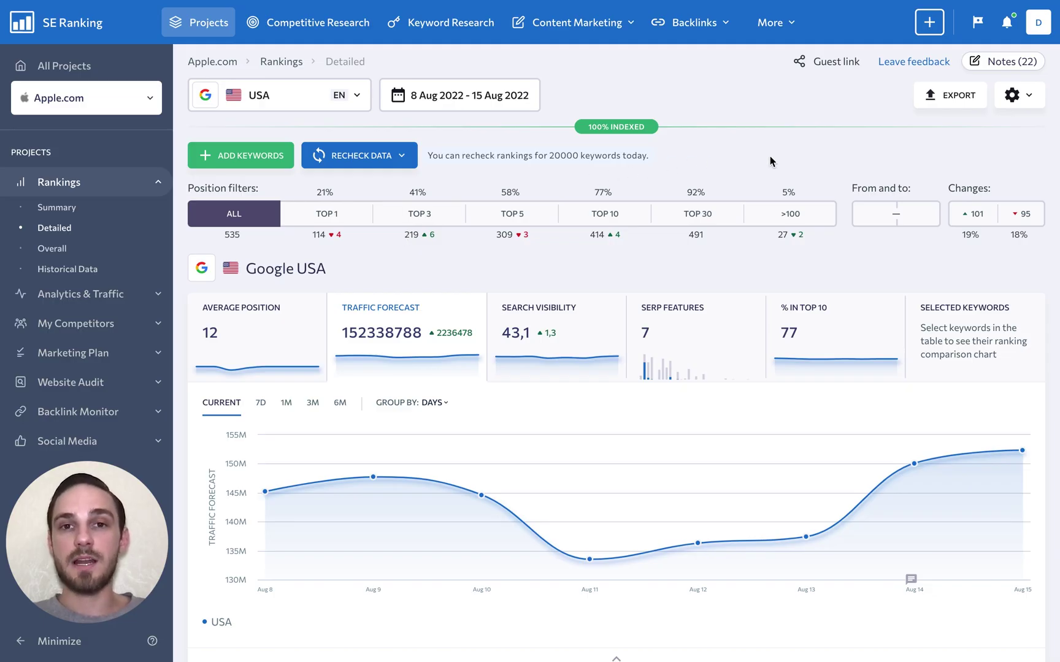
click(1033, 106)
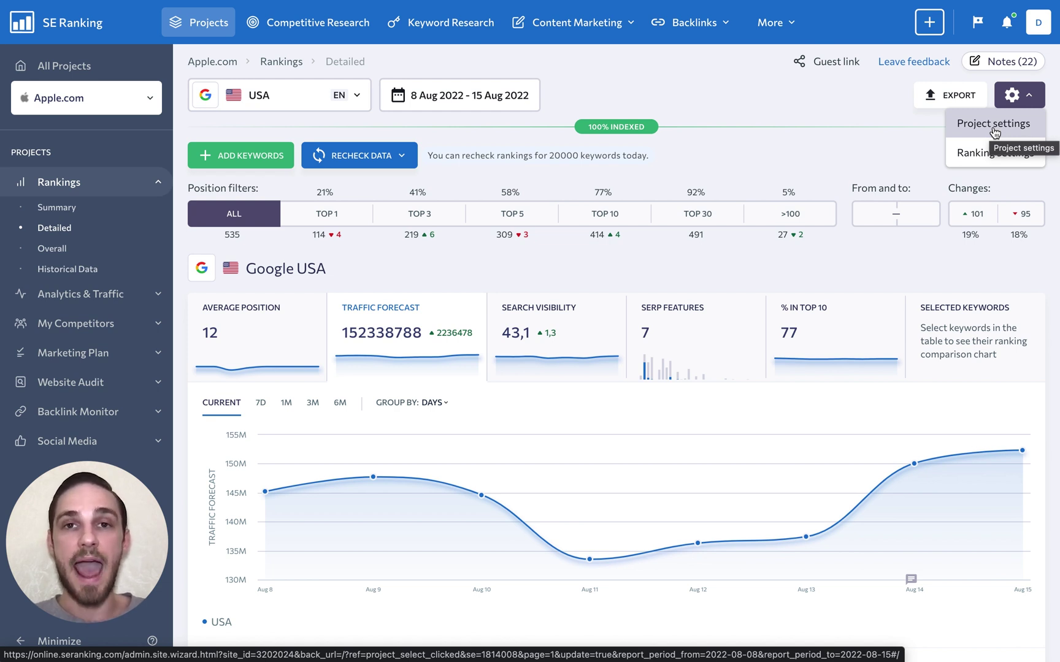
Browse the default chart, default section, keywords per page and URL display options in Ranking settings.
click(957, 151)
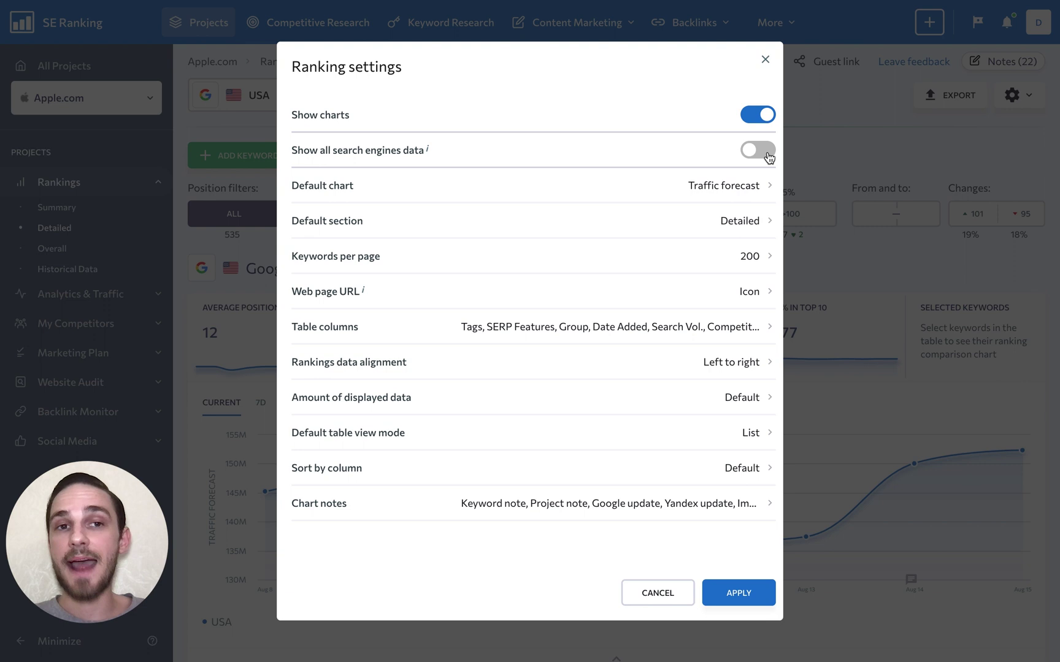
click(752, 191)
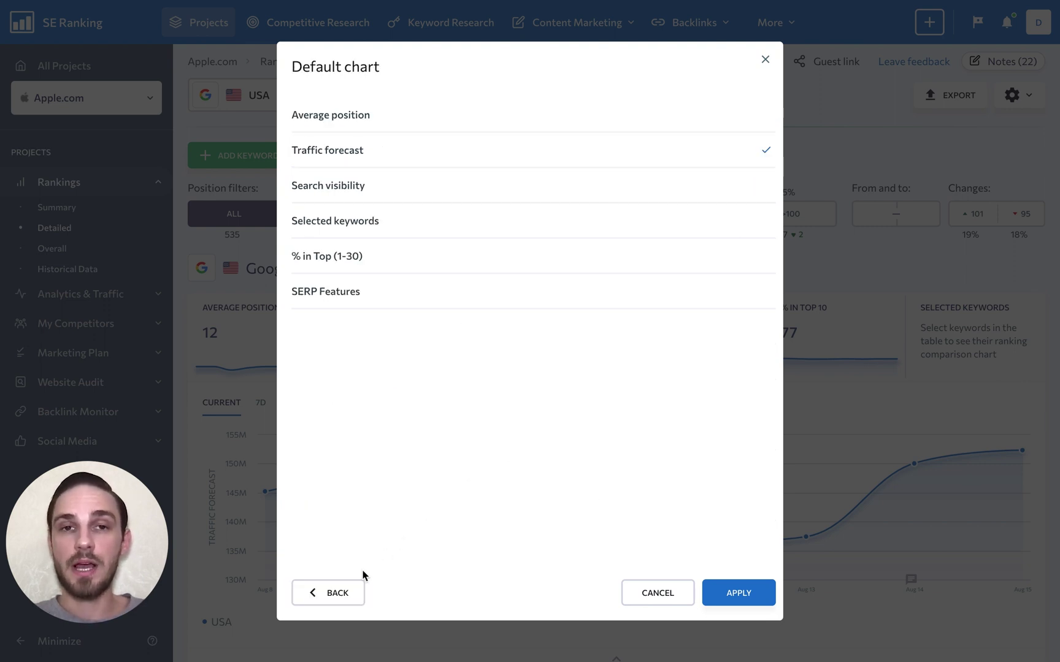
click(339, 596)
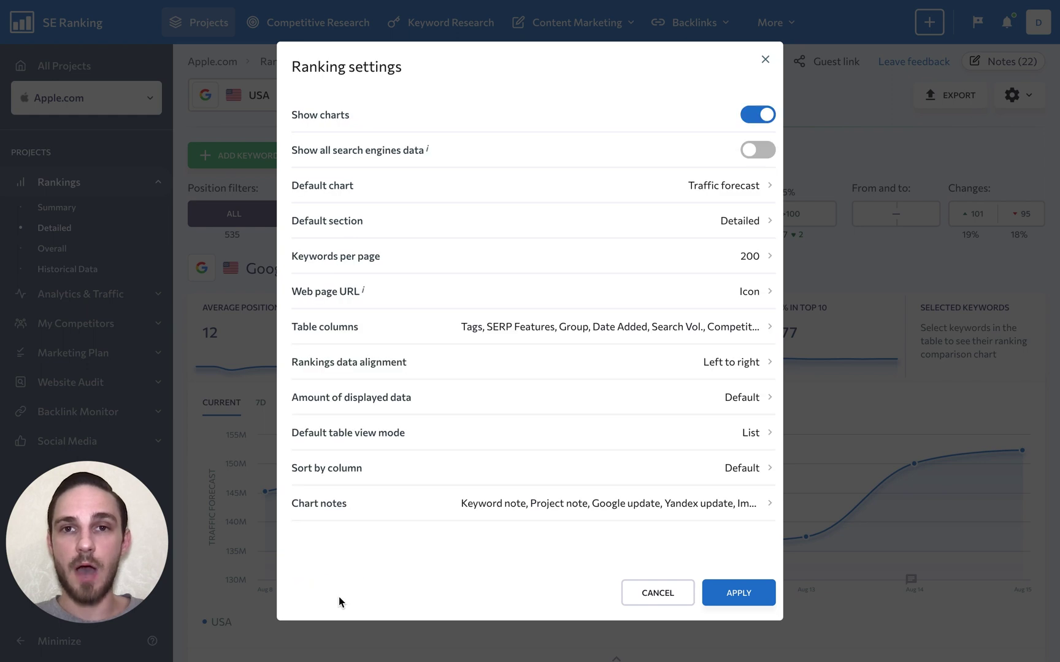
click(763, 224)
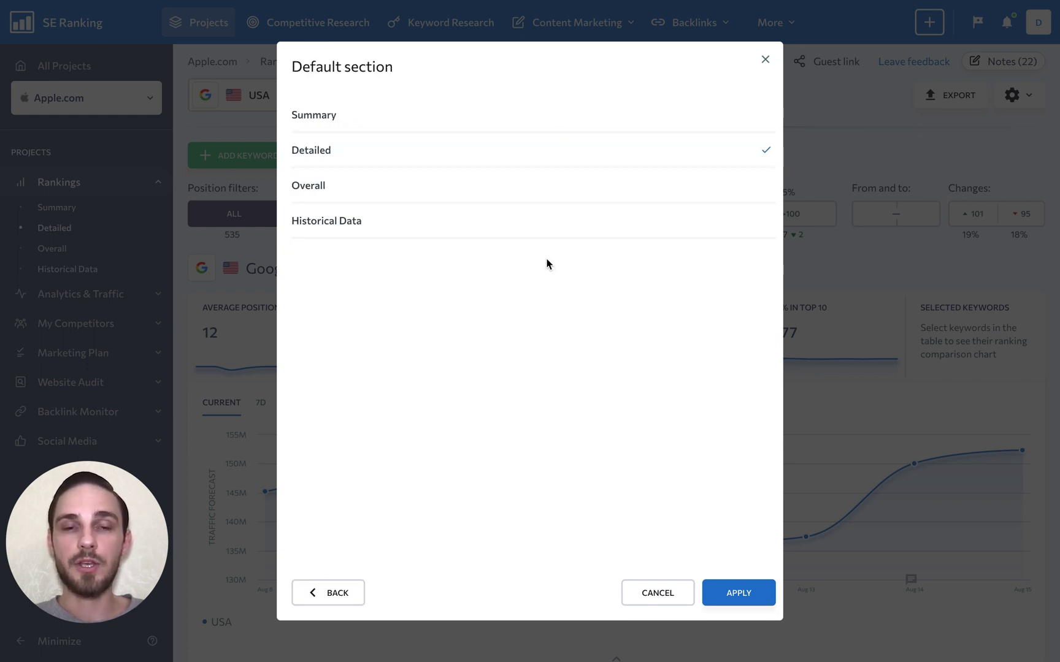
click(338, 592)
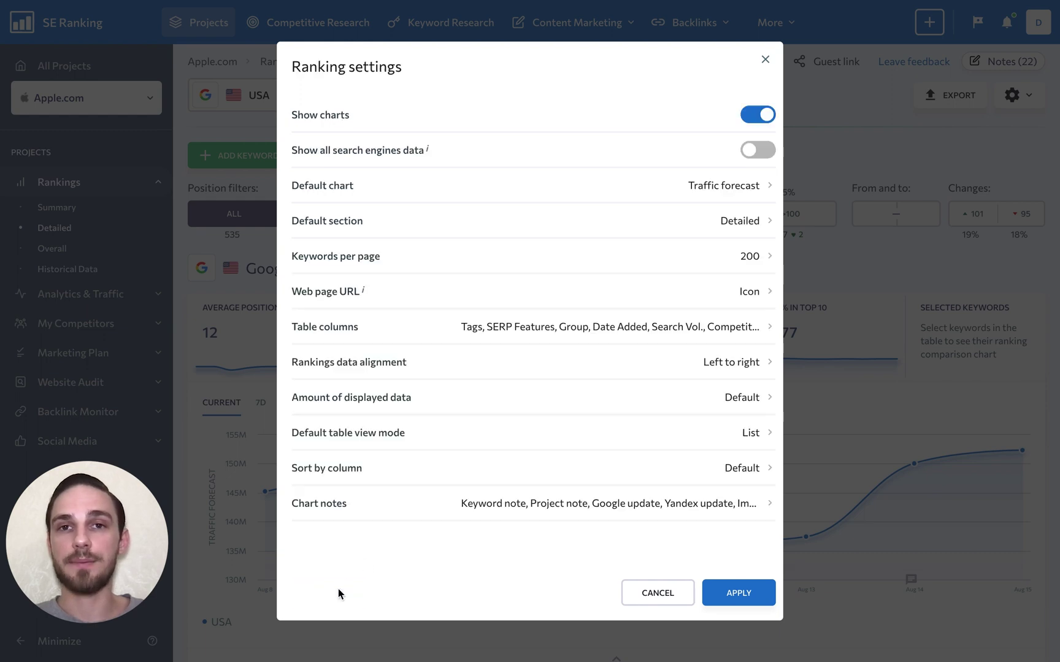
click(738, 262)
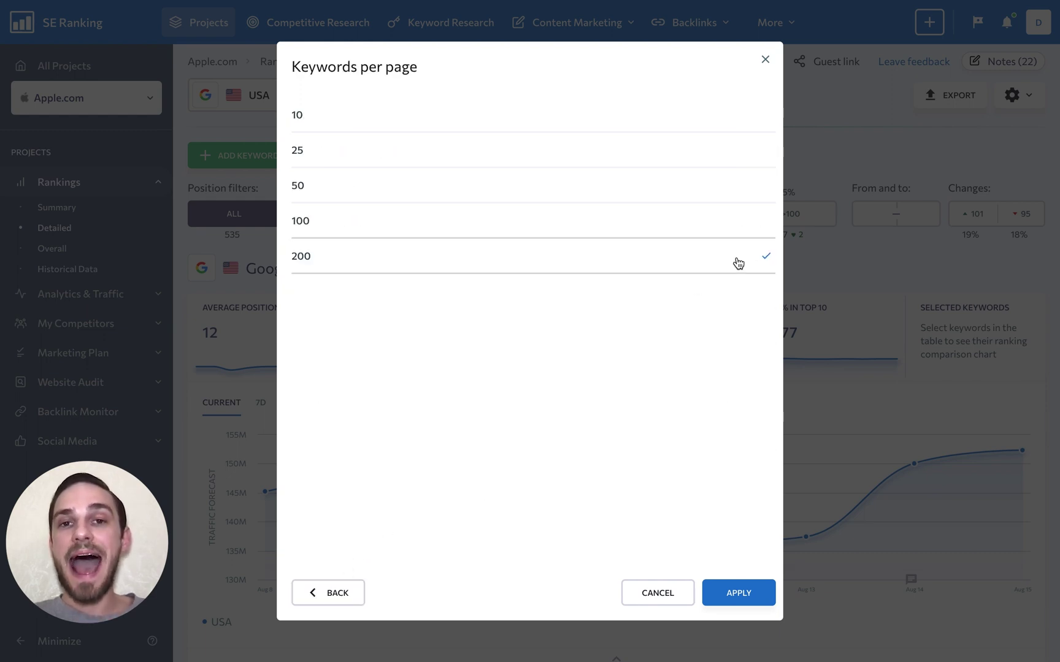
click(337, 593)
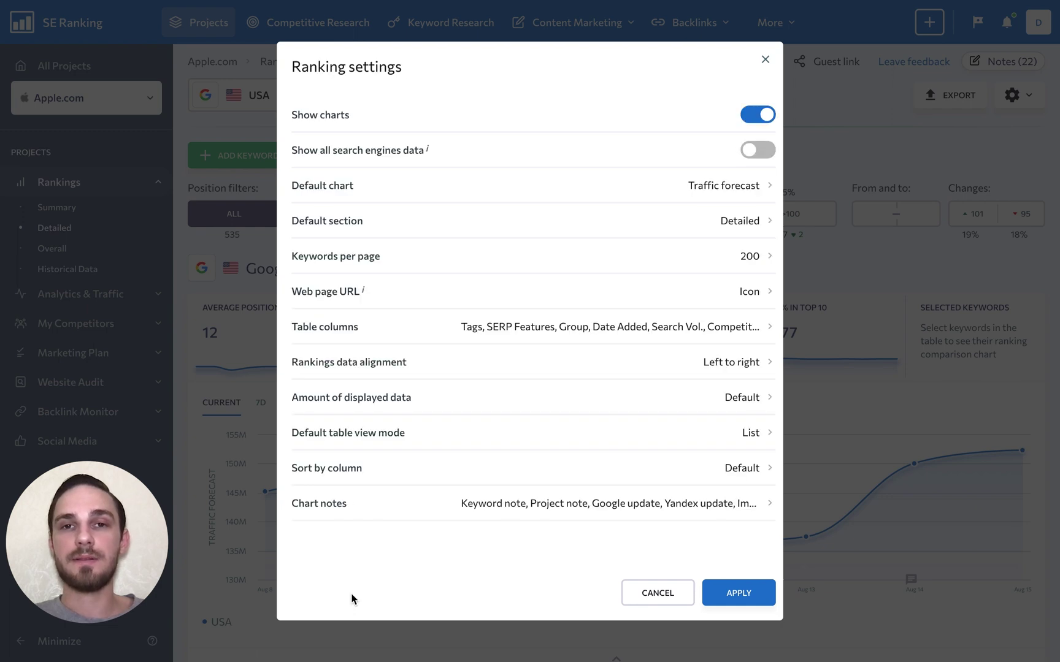
click(720, 300)
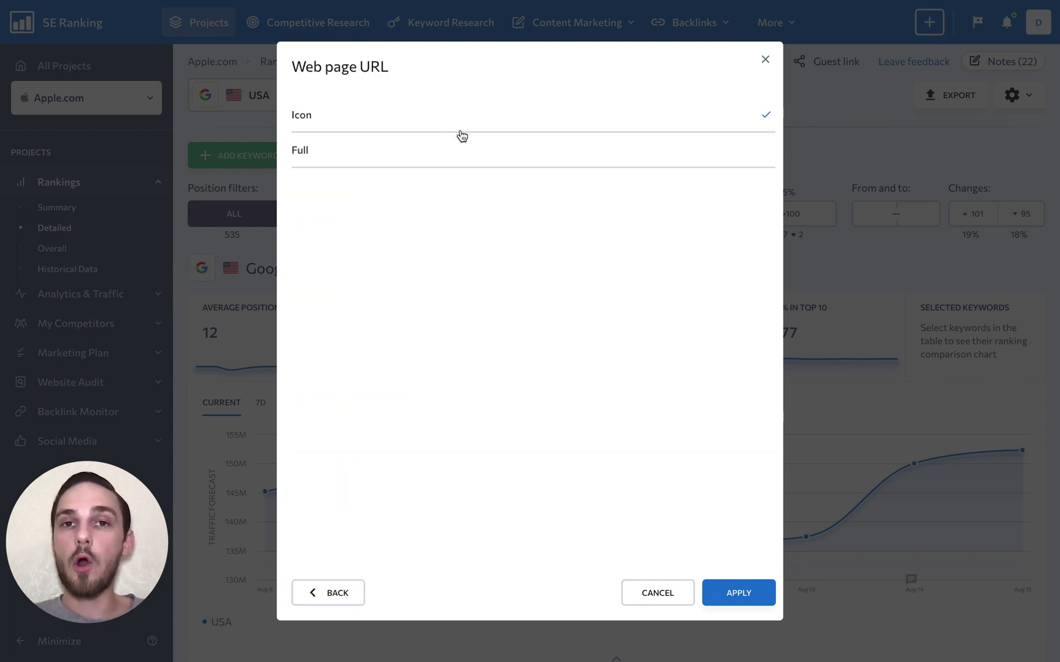
click(333, 592)
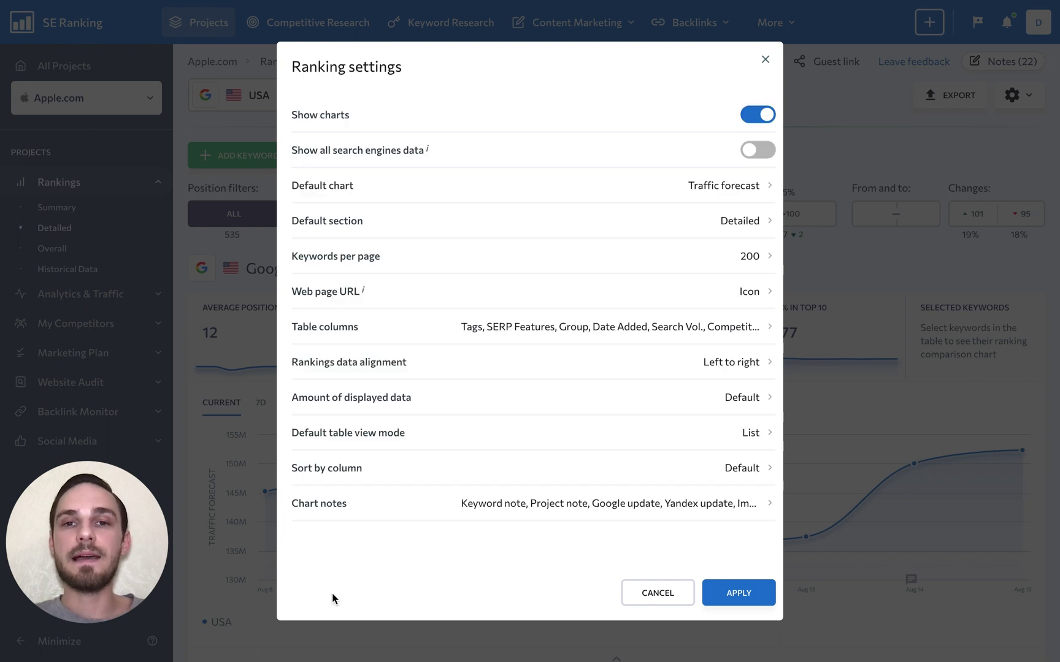
Review table columns, data alignment, displayed data, view mode, sort and chart notes options, then close unchanged.
click(668, 331)
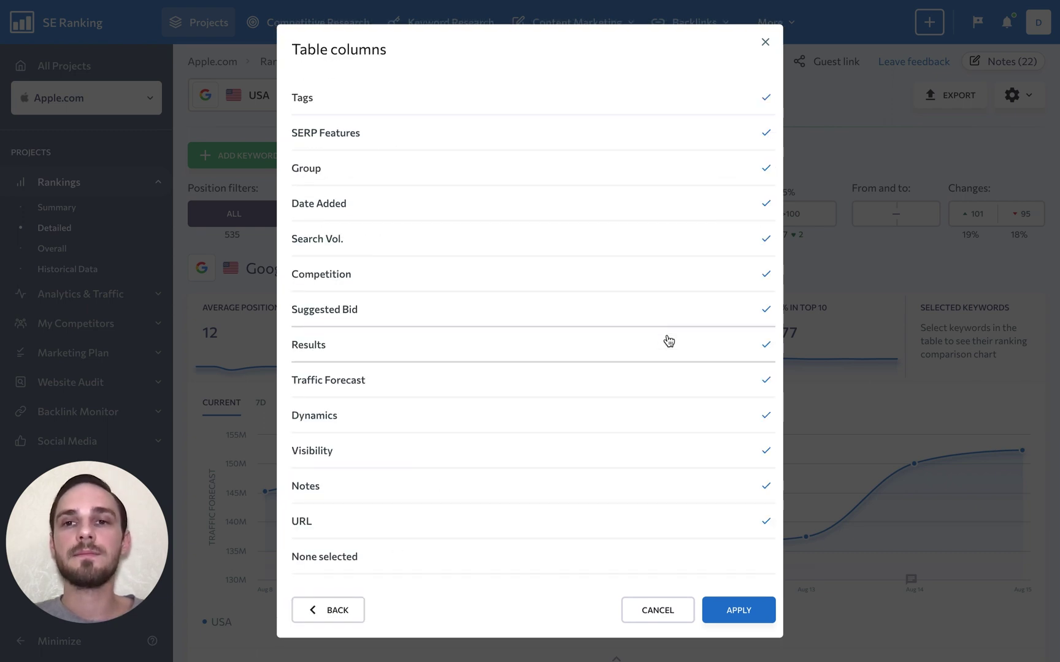
click(350, 619)
click(688, 366)
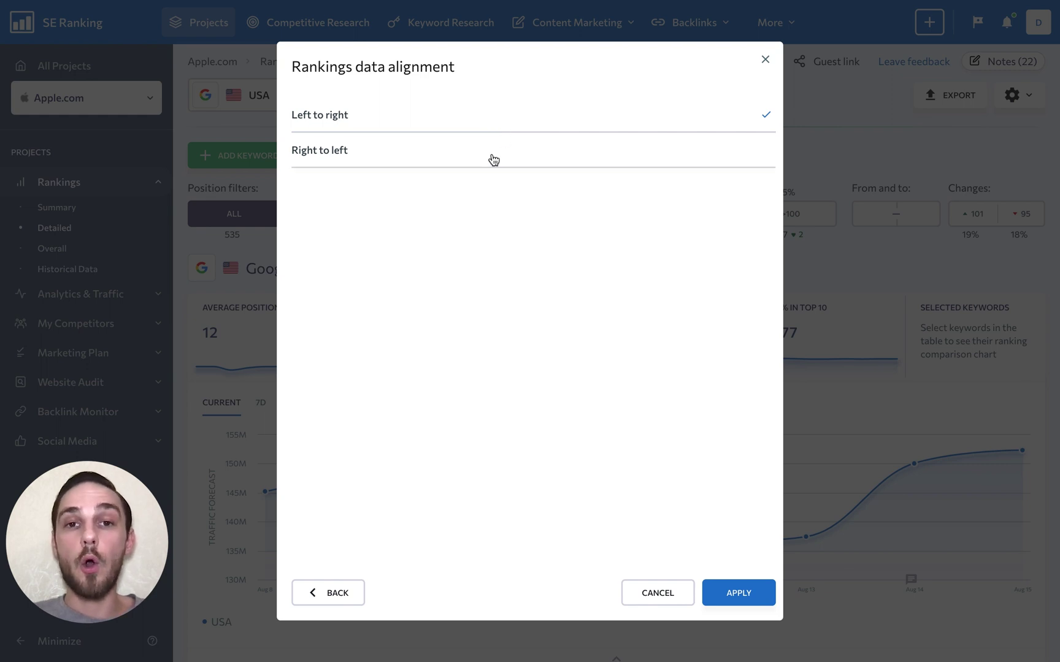
click(323, 592)
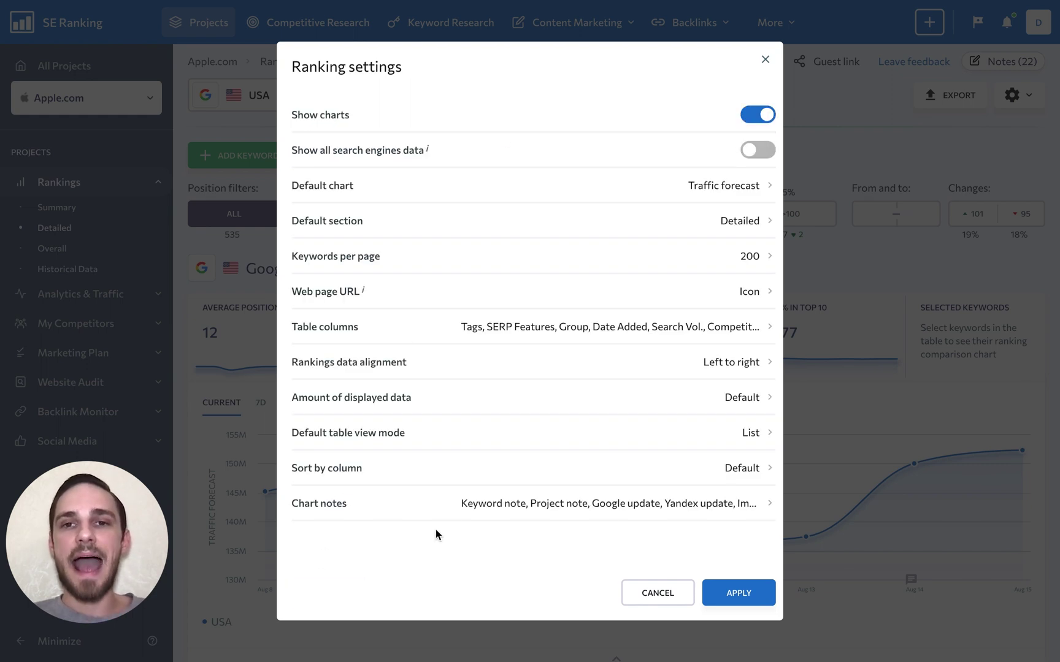
click(721, 403)
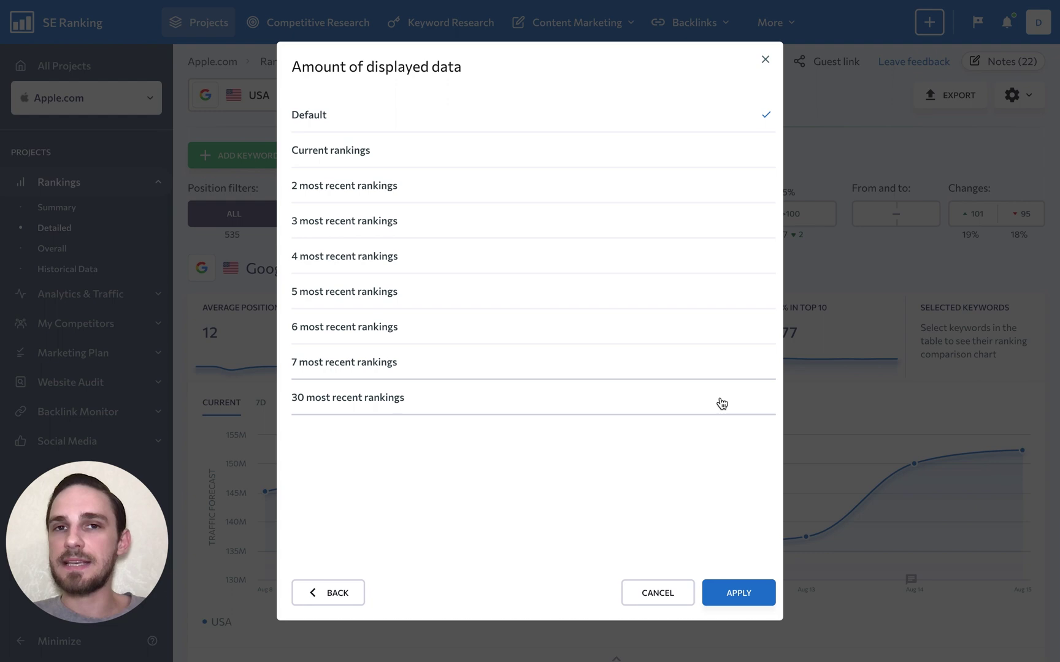
click(343, 592)
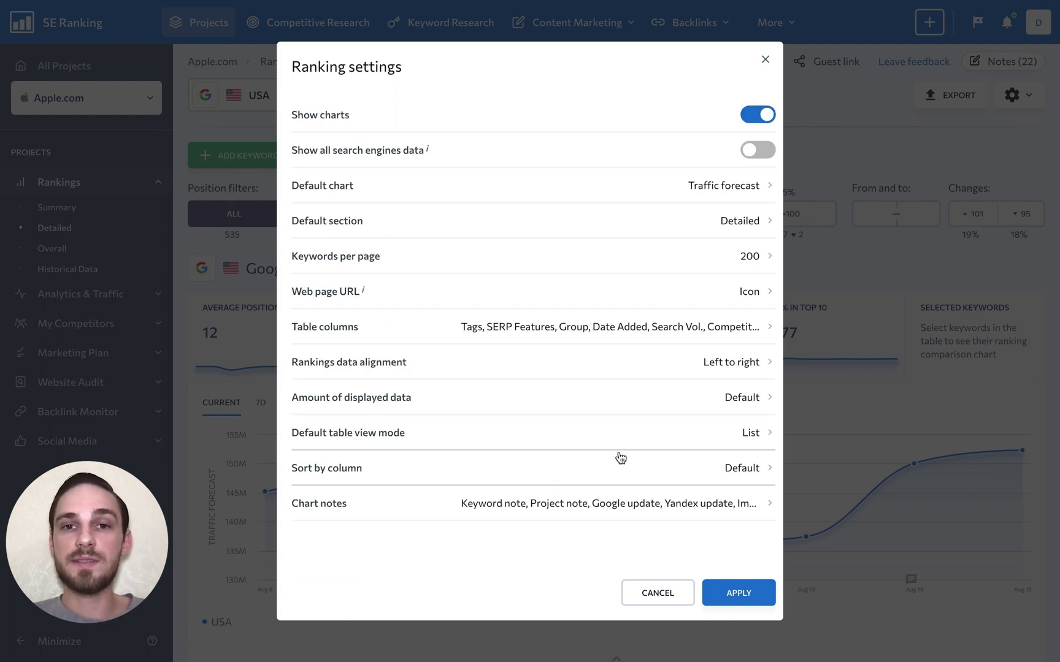
click(675, 438)
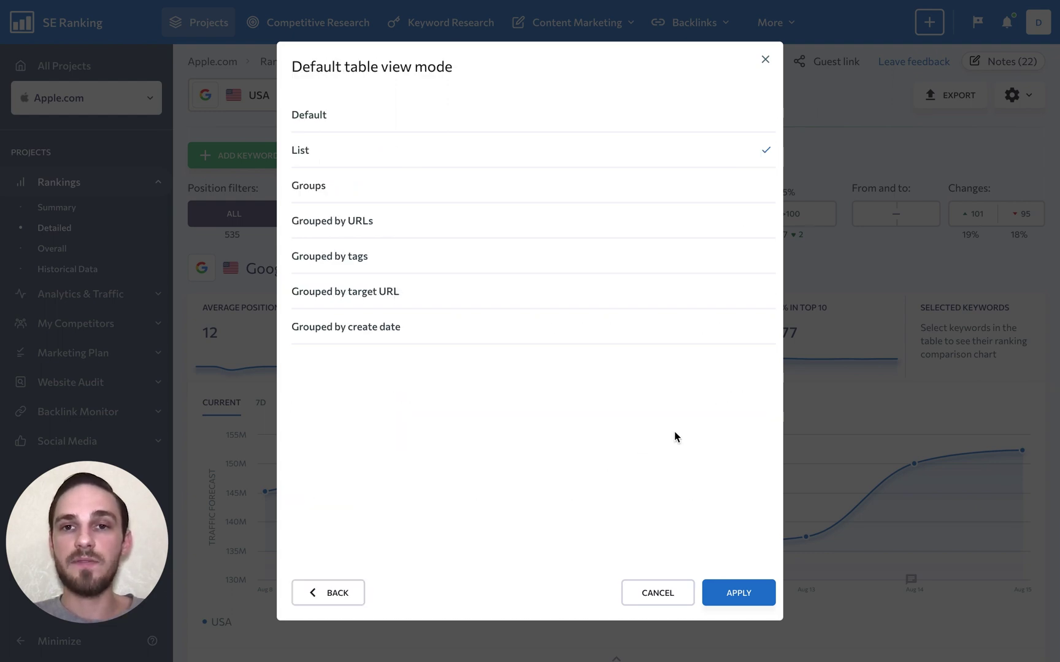
click(345, 592)
click(663, 467)
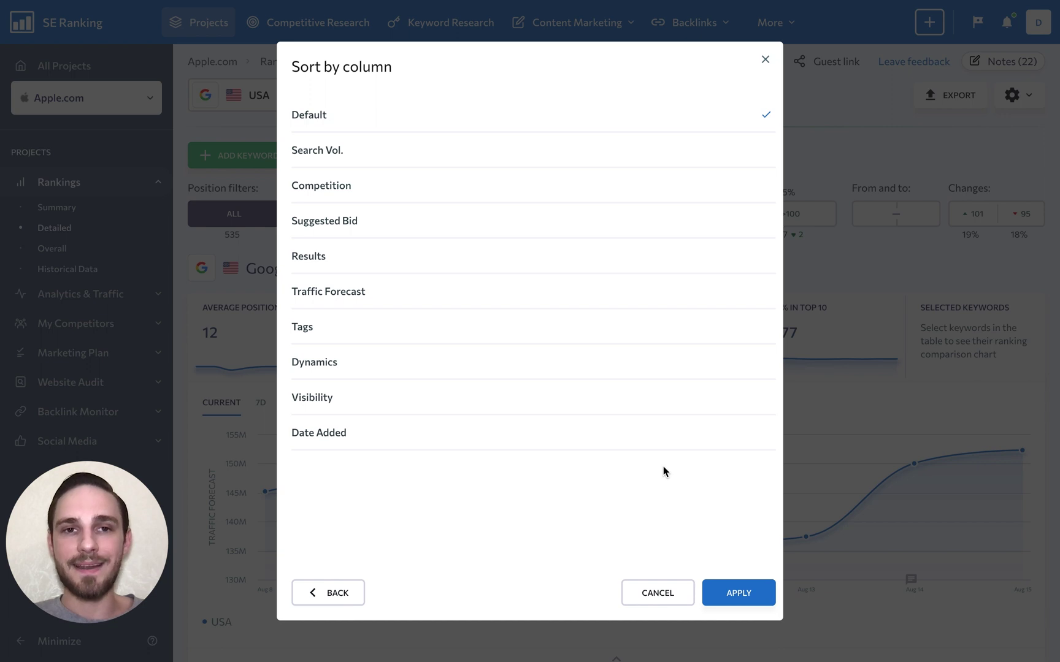
click(345, 592)
click(577, 503)
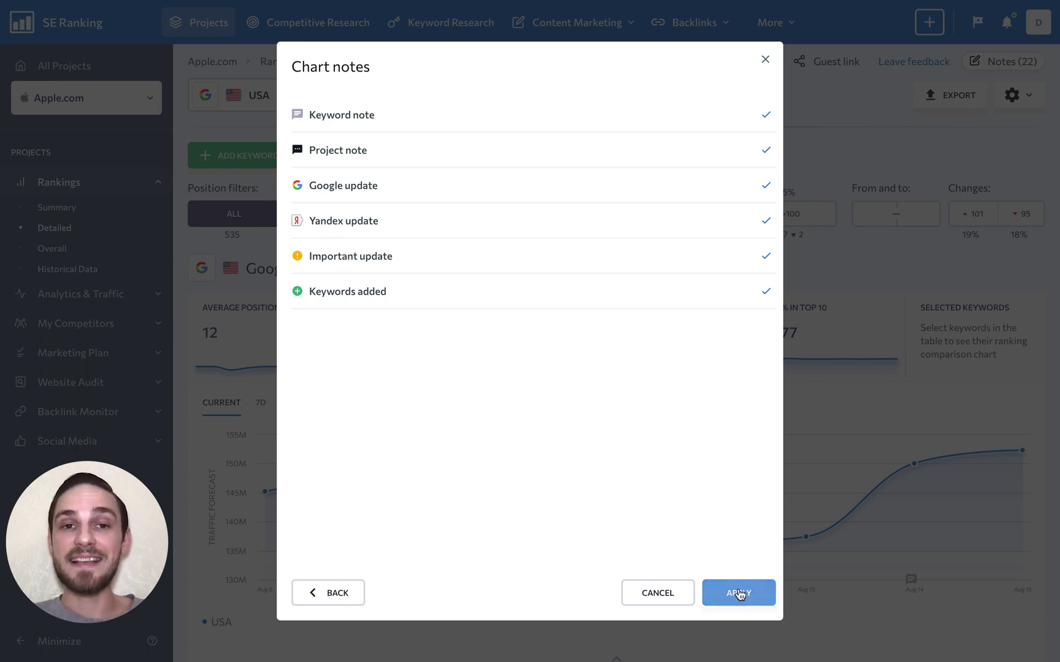
click(765, 59)
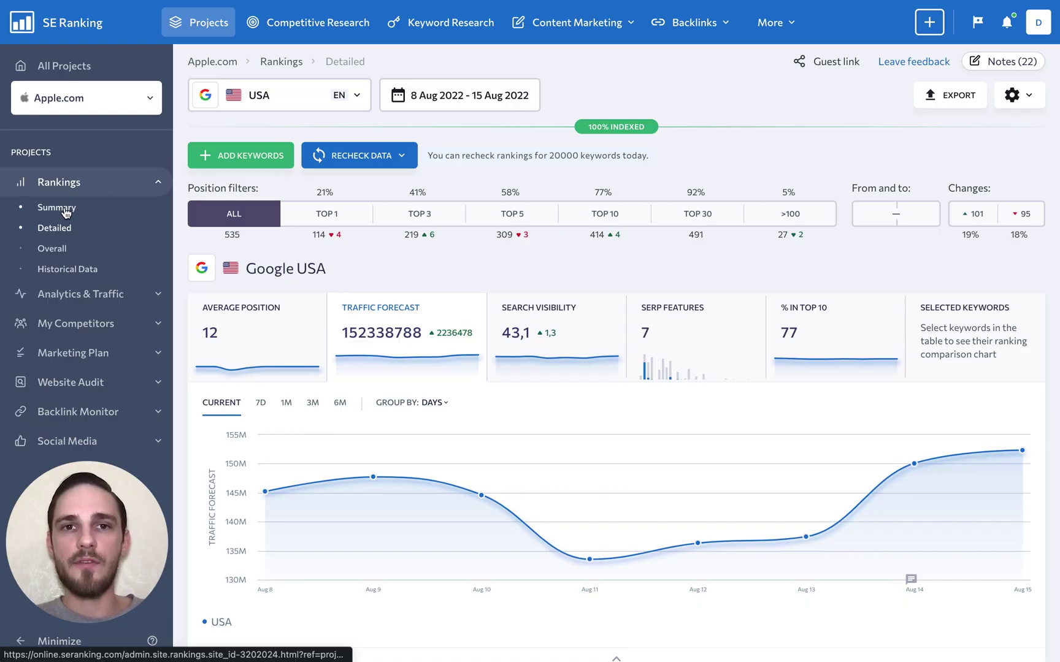
Switch to the Rankings Summary, showing 43,1% visibility, average position 12 and 114 Top-1 keywords.
click(56, 208)
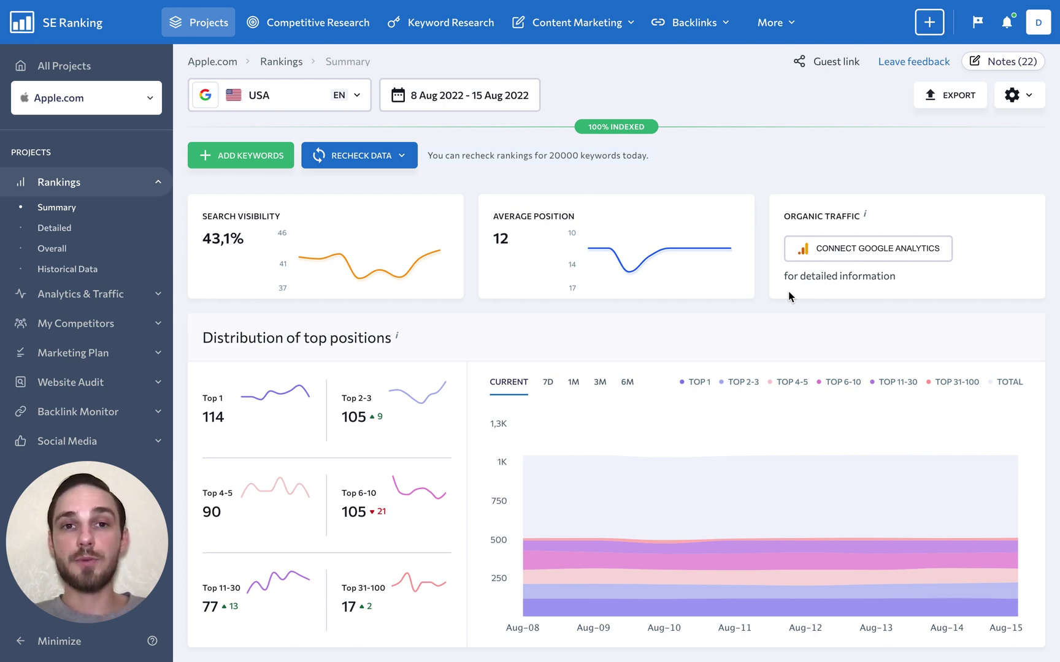
scroll(475, 343, down, 3)
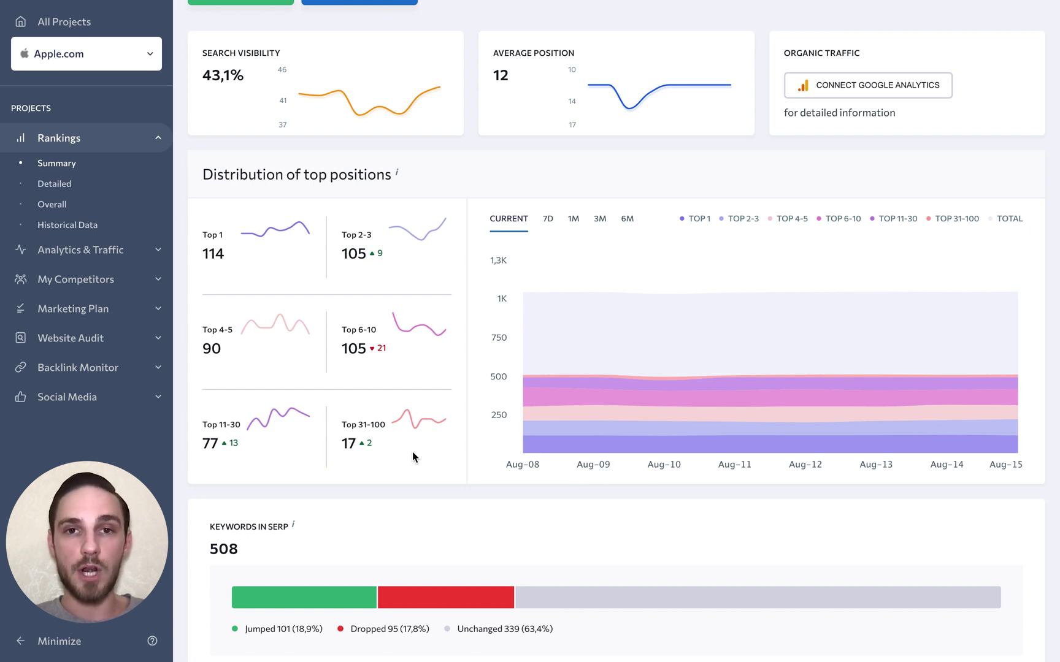
scroll(412, 452, down, 4)
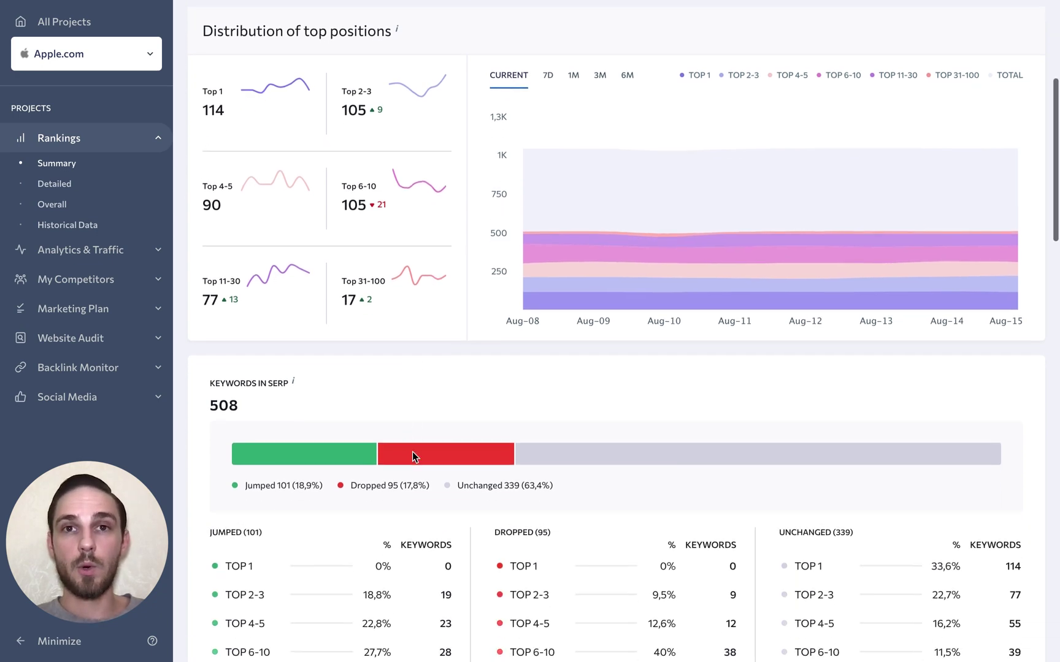
scroll(412, 452, down, 2)
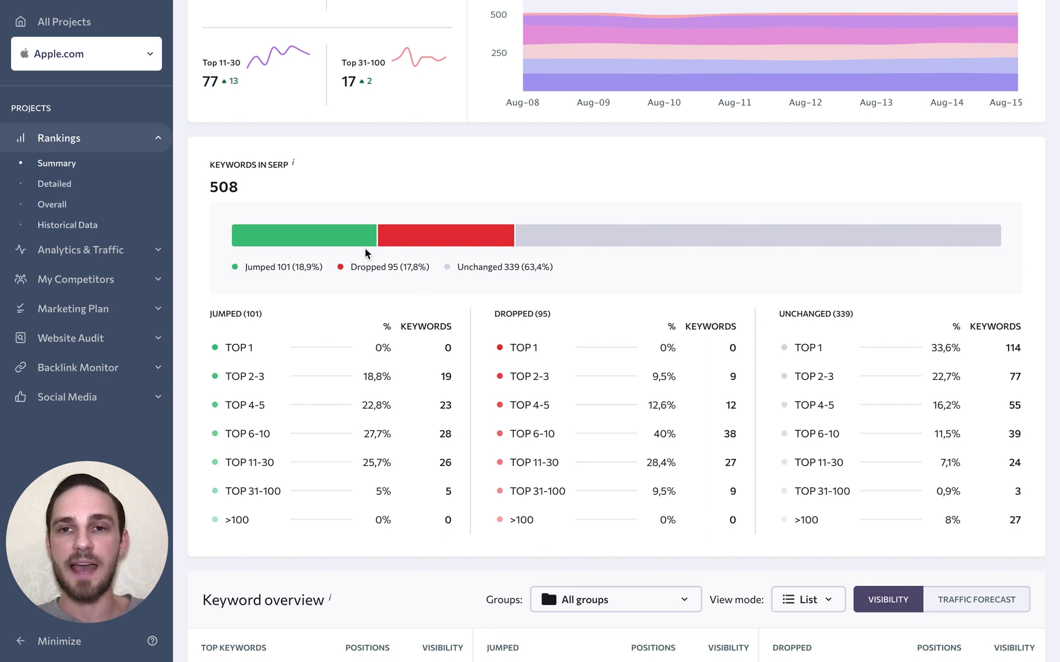
mouse_move(421, 233)
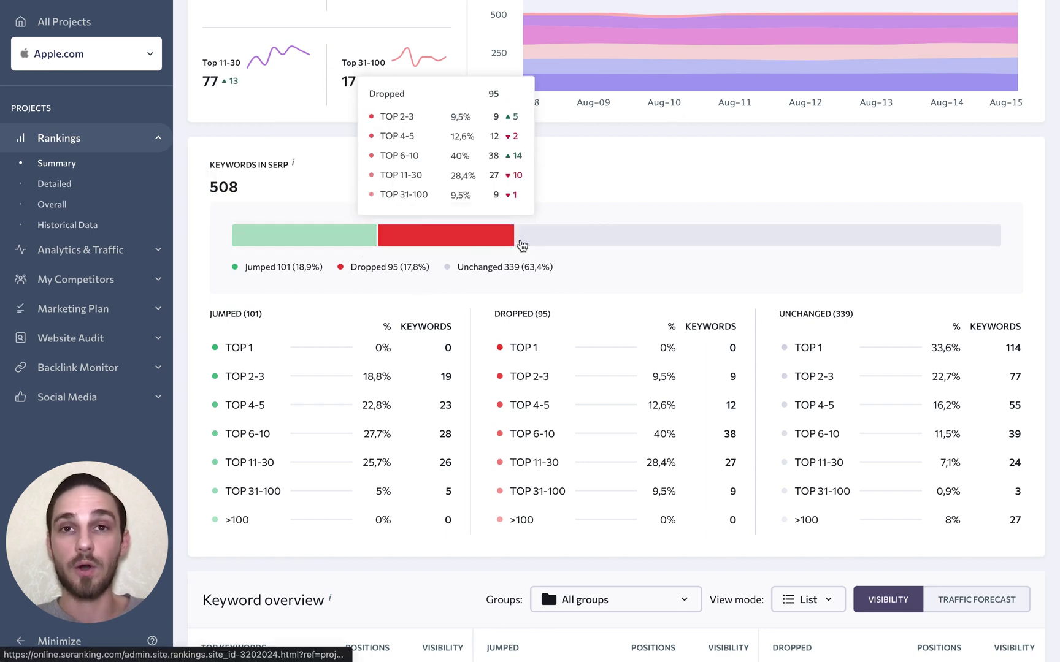
mouse_move(544, 244)
scroll(569, 262, down, 7)
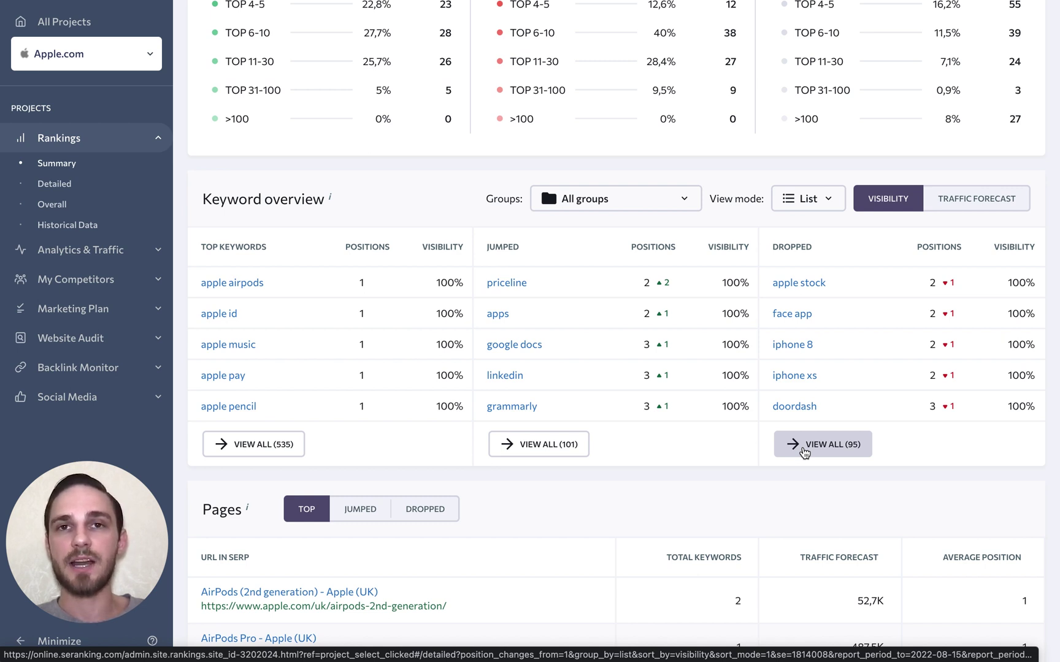
scroll(711, 488, down, 5)
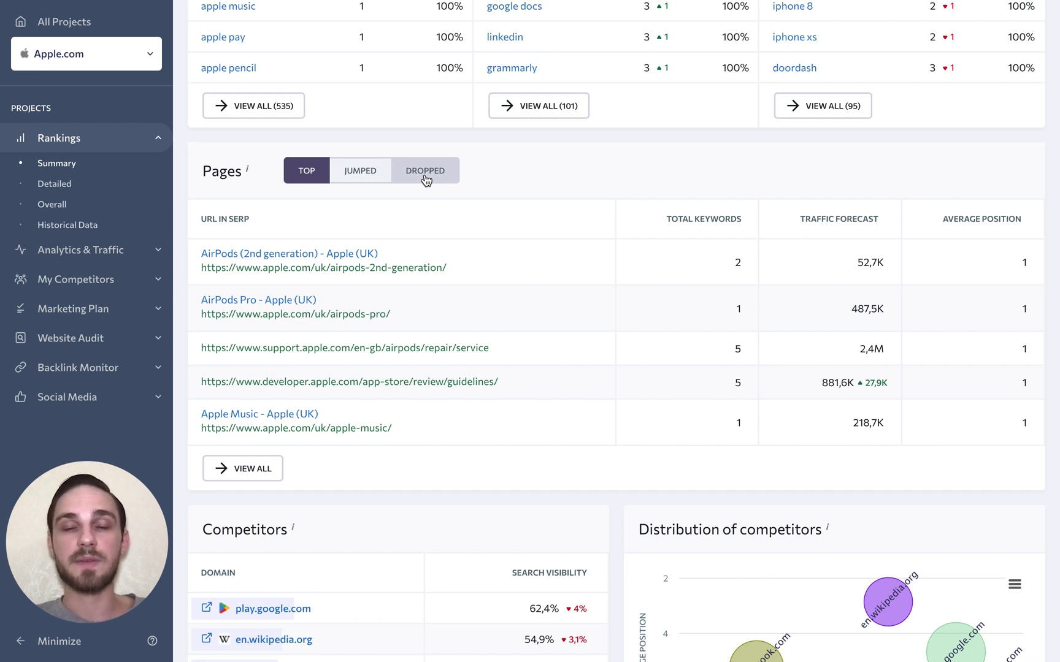
scroll(425, 180, down, 5)
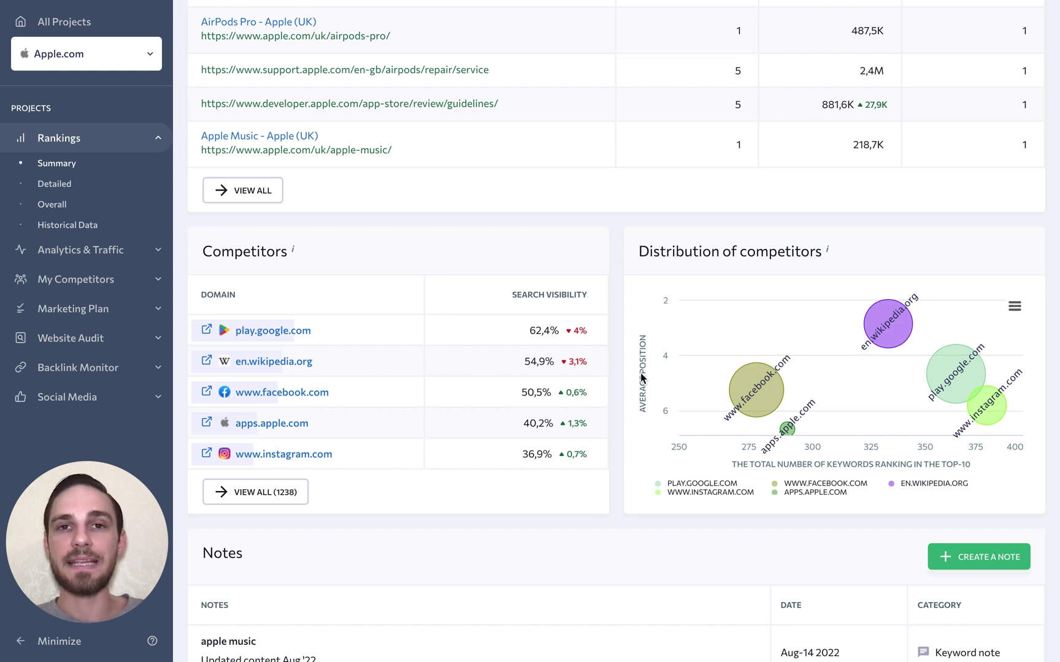
scroll(616, 503, down, 5)
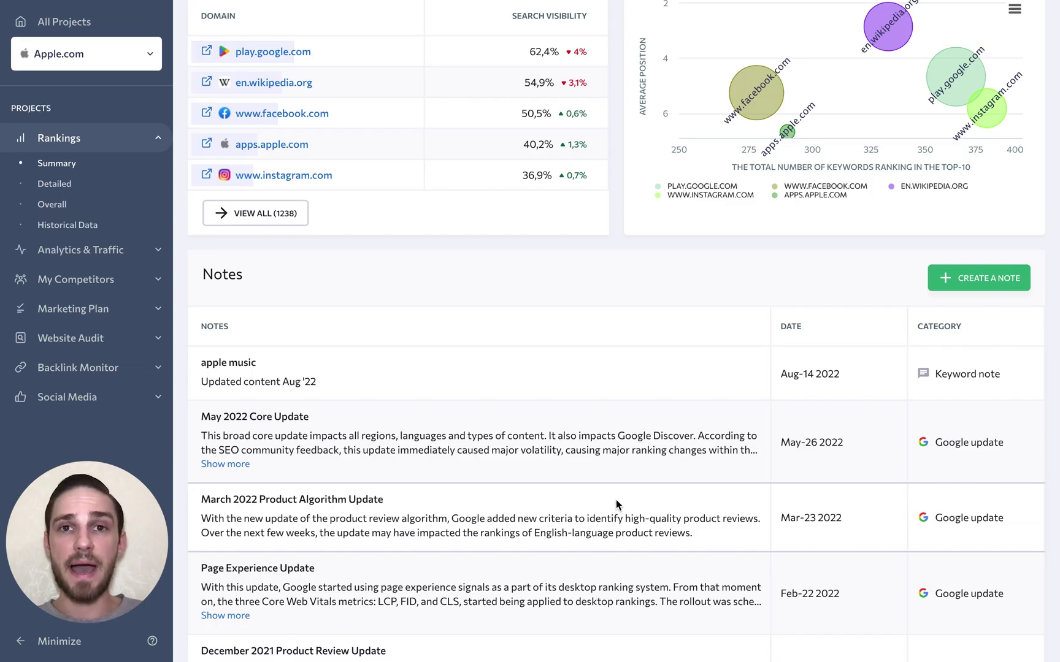
Open the Overall report and scroll through it: average position 38, 54% in top 10.
click(59, 208)
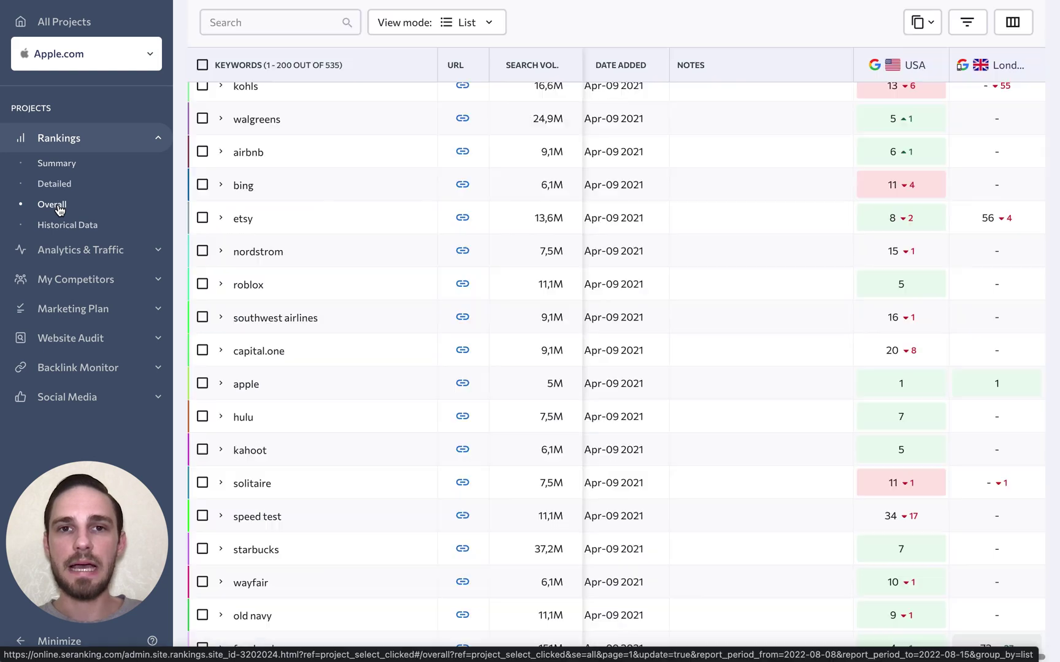
scroll(180, 195, up, 1)
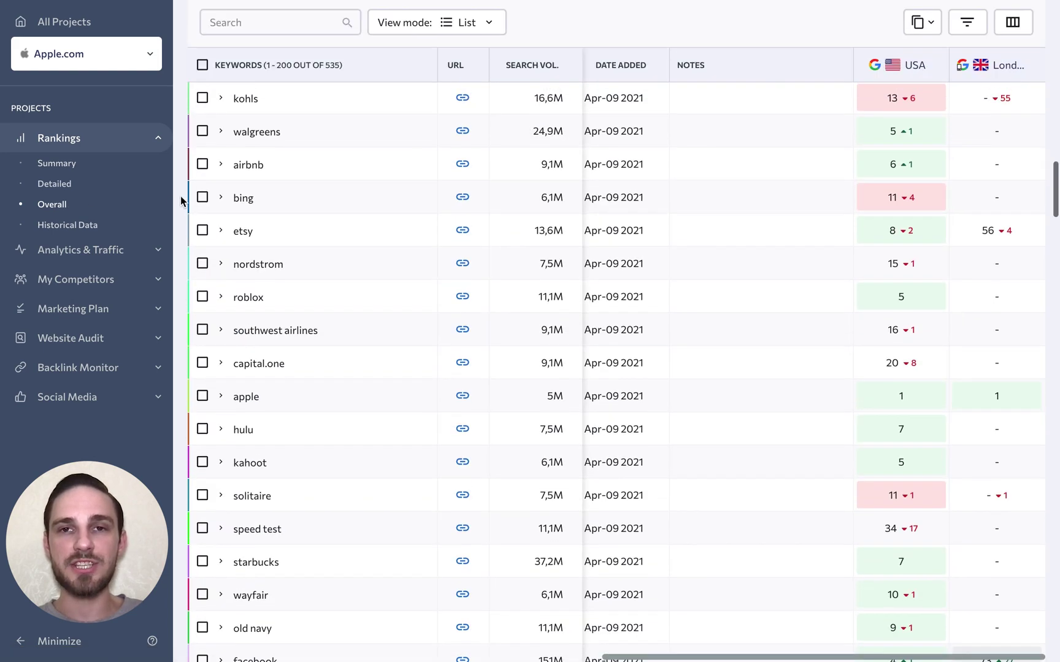
scroll(180, 200, up, 20)
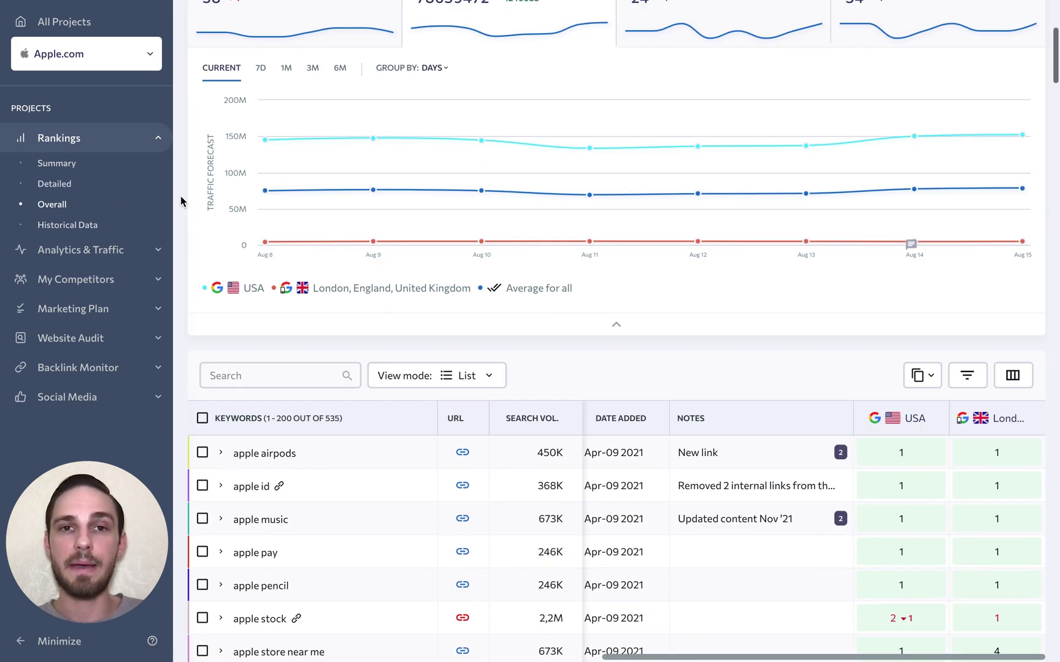
scroll(180, 198, up, 4)
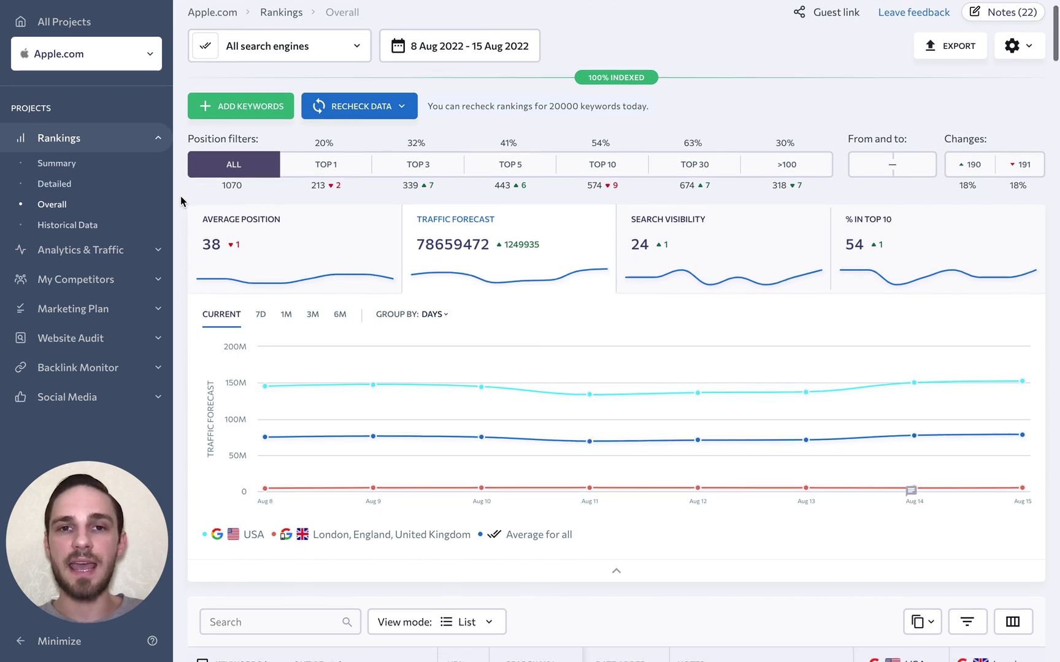
scroll(181, 196, down, 1)
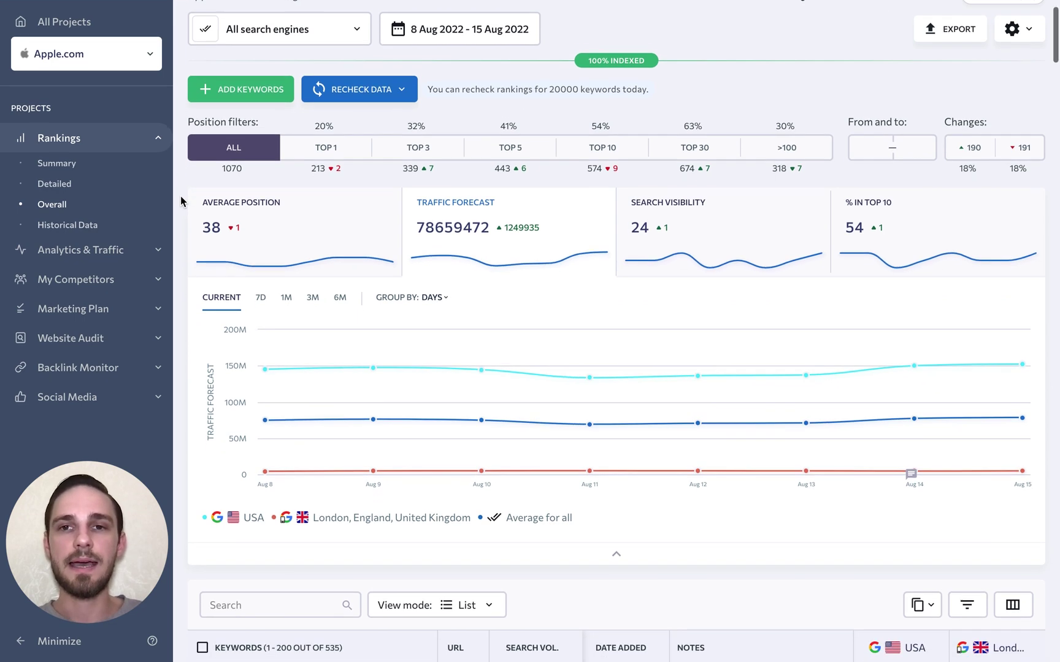
scroll(180, 200, down, 5)
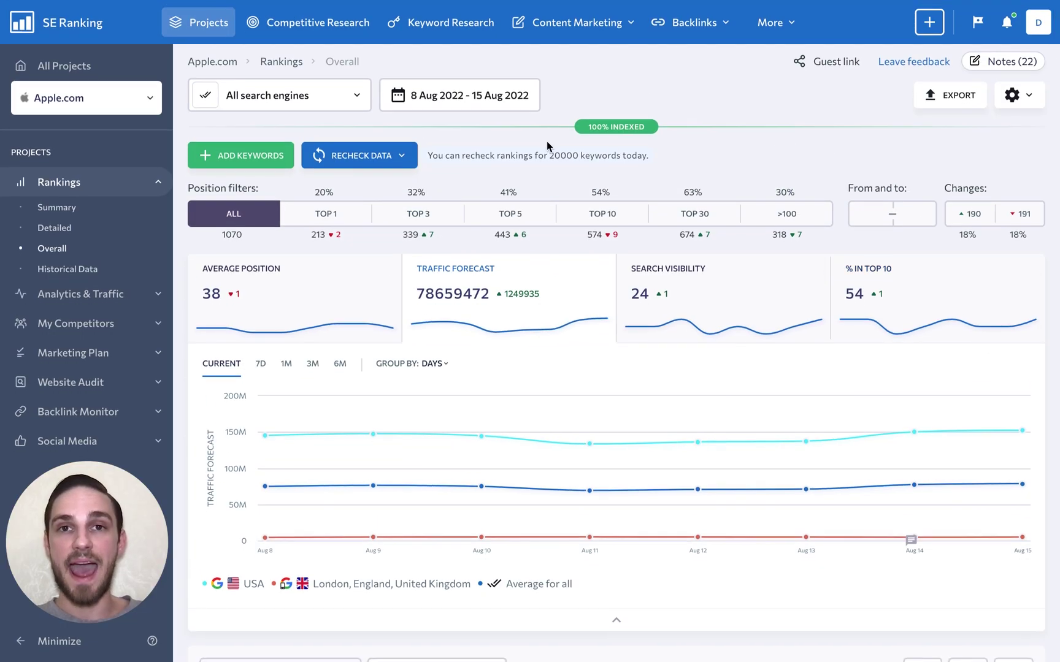
Switch to Historical Data, showing traffic forecast 152338788 and 77% in top 10 since April 2021.
click(64, 270)
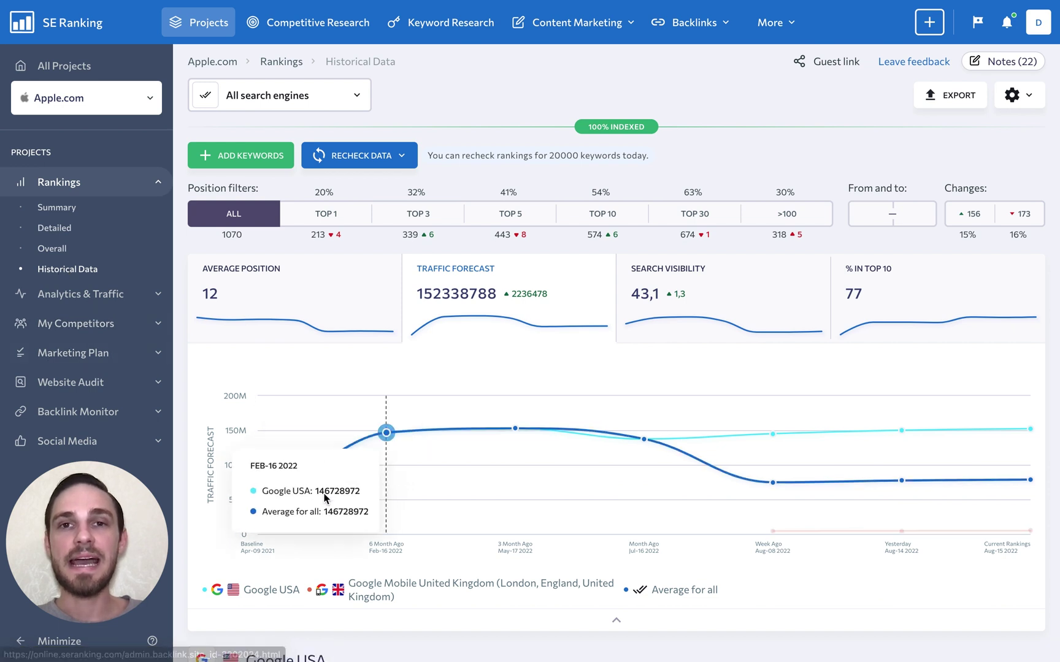